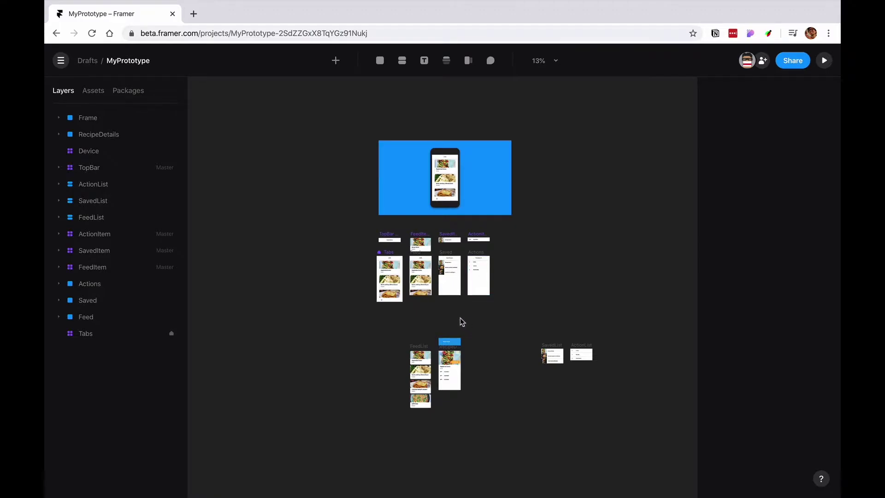
Zoom the canvas to 27% and raise the Device frame to Y position -3436
scroll(460, 317, "up", 3)
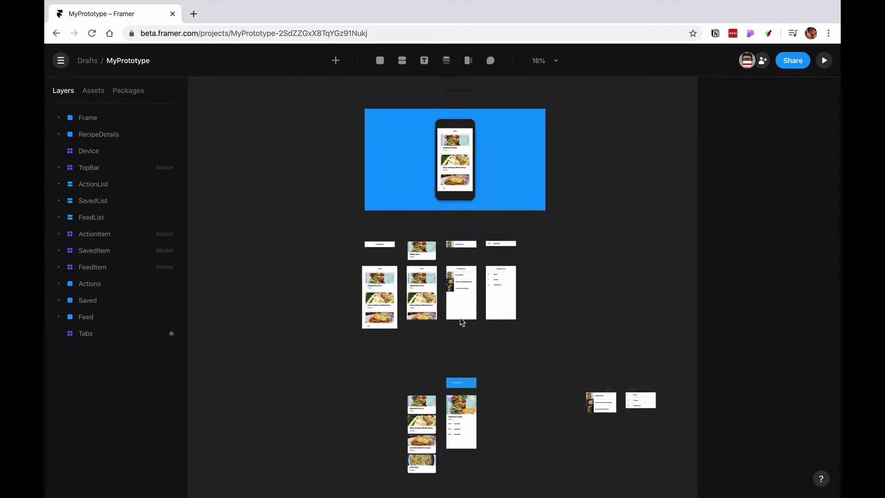
scroll(460, 318, "up", 5)
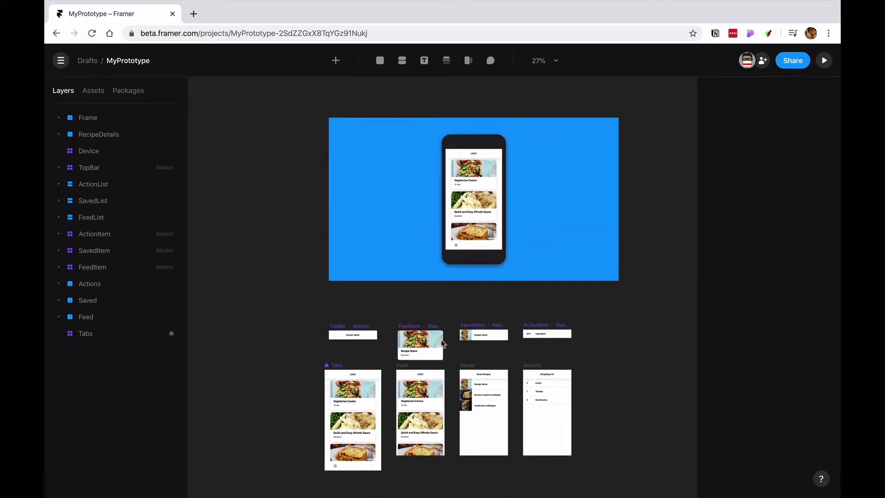
scroll(530, 220, "up", 3)
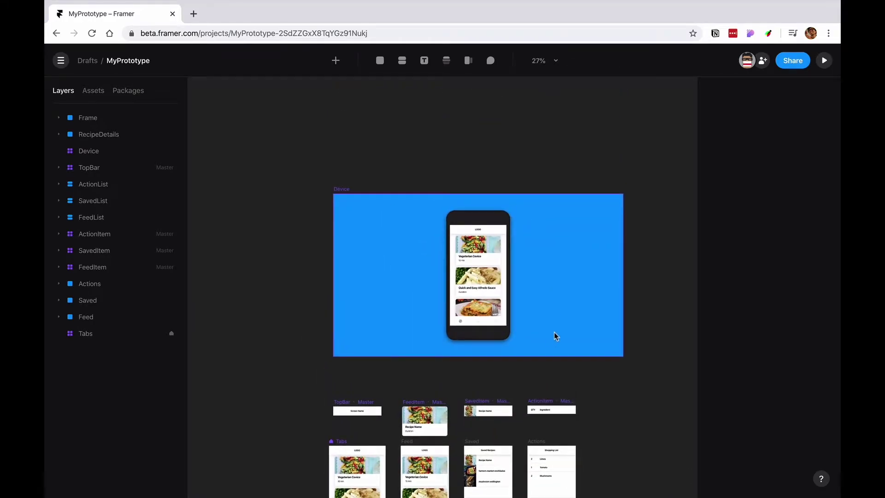
left_click_drag(554, 333, 561, 169)
scroll(536, 186, "up", 3)
scroll(536, 186, "up", 2)
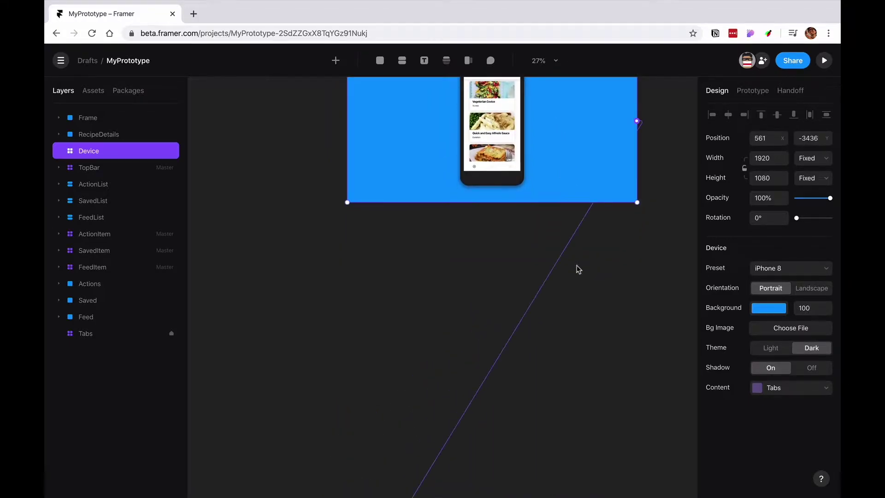
scroll(579, 269, "down", 5)
scroll(581, 272, "up", 2)
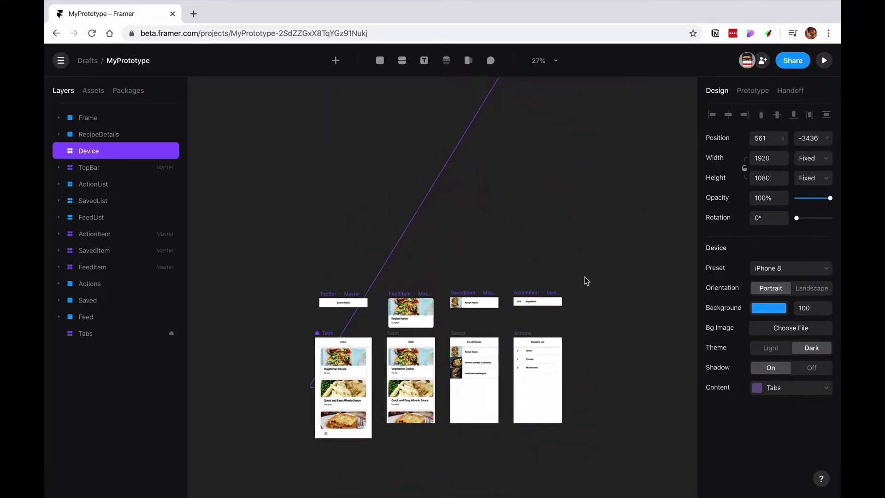
Add an Apple iPhone SE frame above the Feed screen and make it a 320×568 Page component
key("f")
scroll(595, 299, "down", 2)
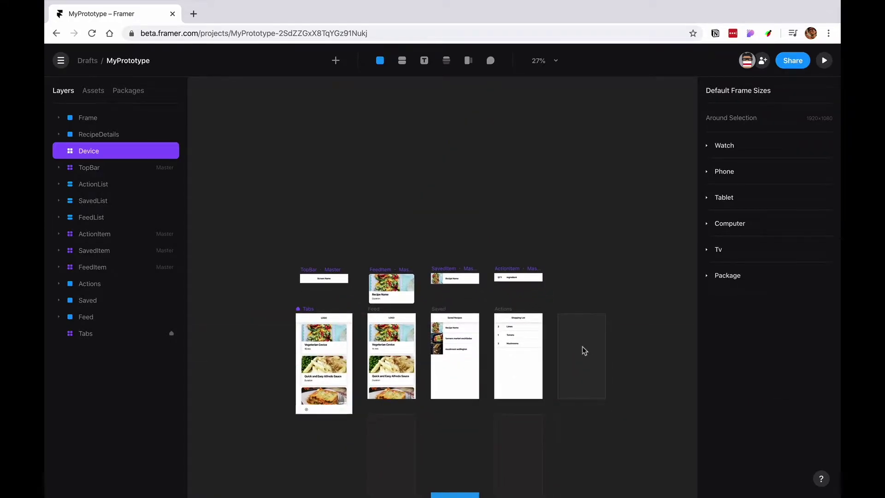
left_click(583, 347)
scroll(583, 355, "down", 2)
scroll(583, 355, "up", 3)
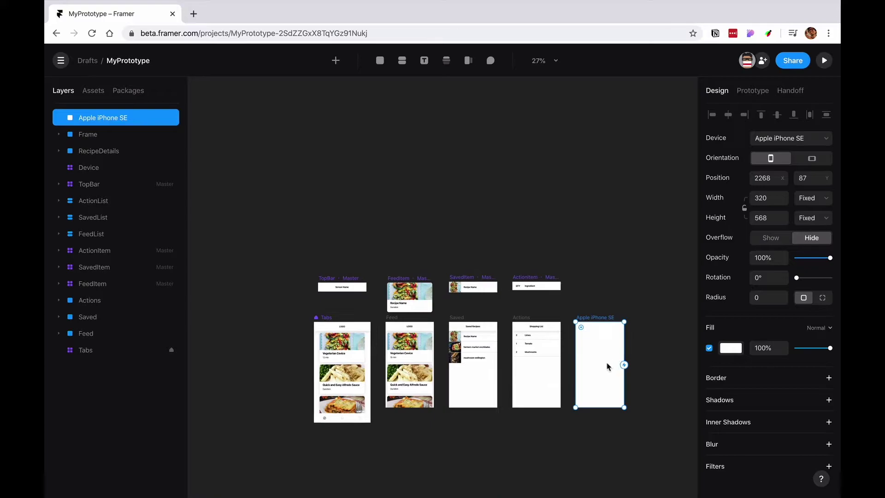
left_click_drag(599, 365, 408, 172)
key("super+equal")
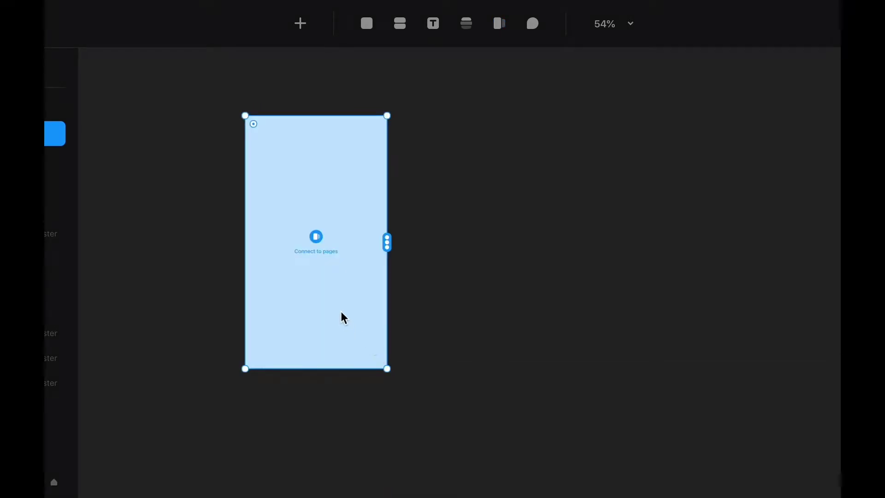
key("p")
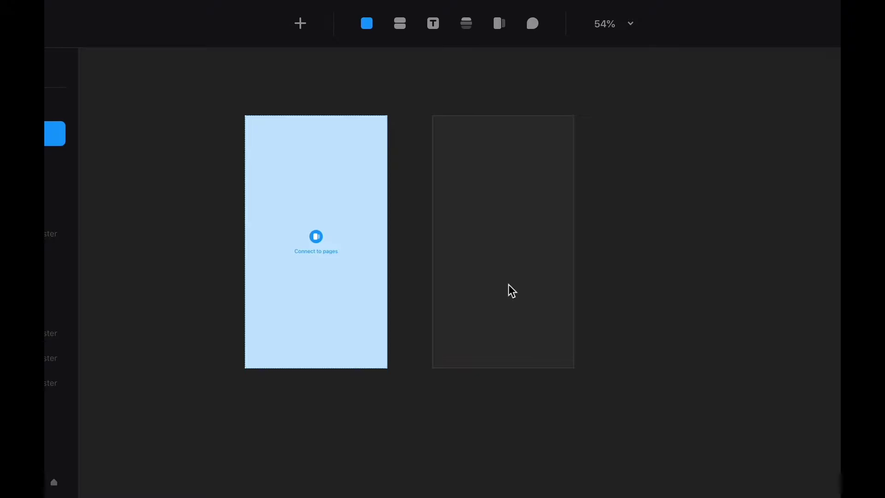
Place four blank 320×568 iPhone SE frames in a row to the right of the Page component
left_click(496, 221)
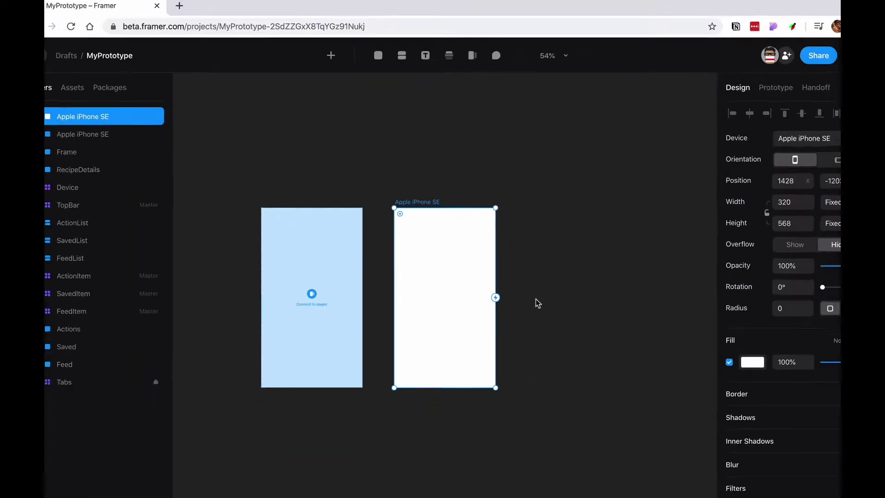
left_click(597, 365)
key("f")
left_click(539, 289)
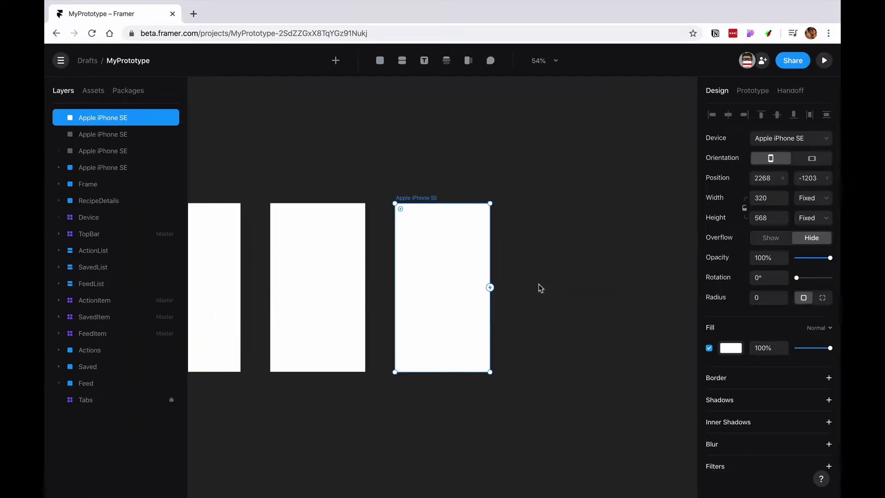
scroll(432, 292, "down", 5)
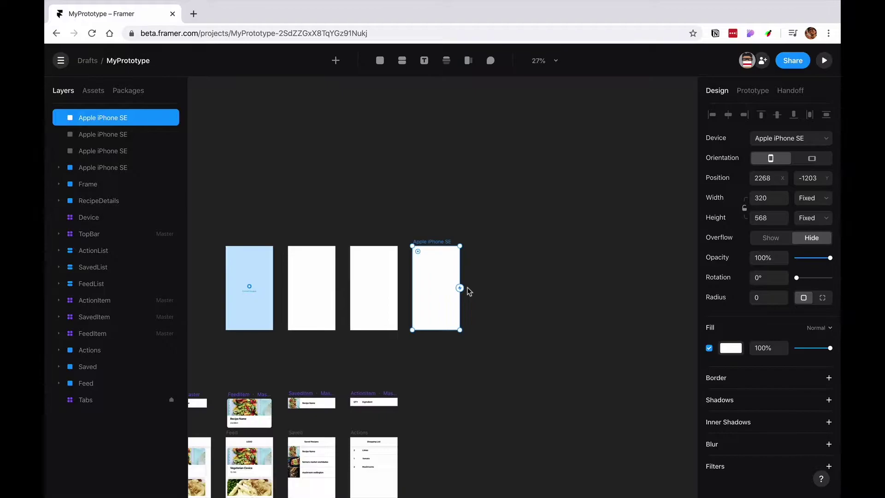
key("f")
left_click(475, 287)
scroll(482, 289, "right", 2)
scroll(369, 283, "left", 5)
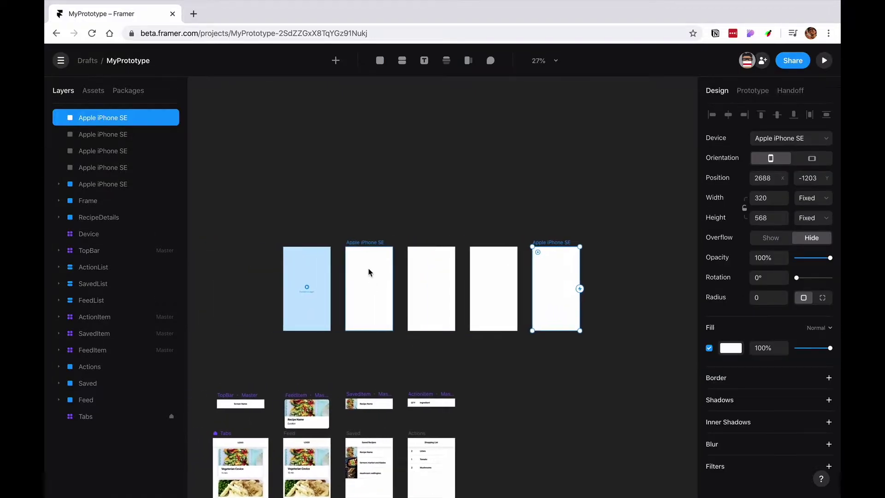
scroll(369, 271, "up", 5)
scroll(369, 271, "down", 2)
left_click(341, 153)
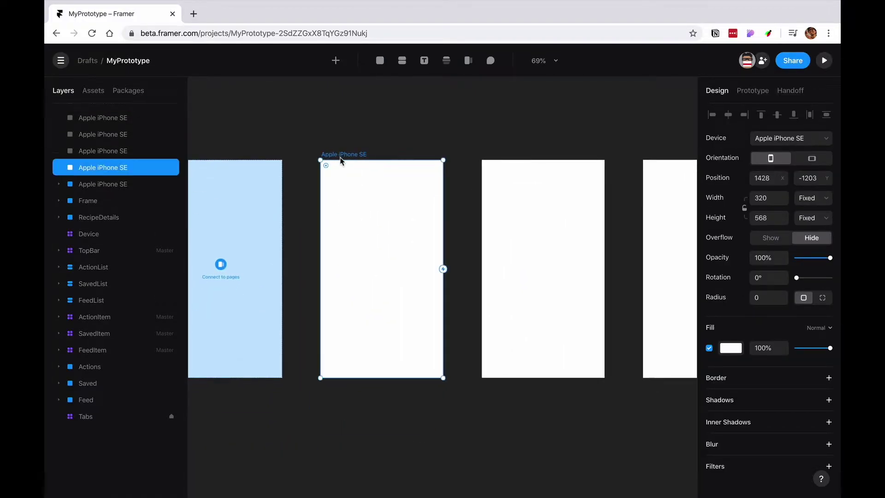
Rename the first two blank frames Step1 and Step2
double_click(121, 168)
type("S")
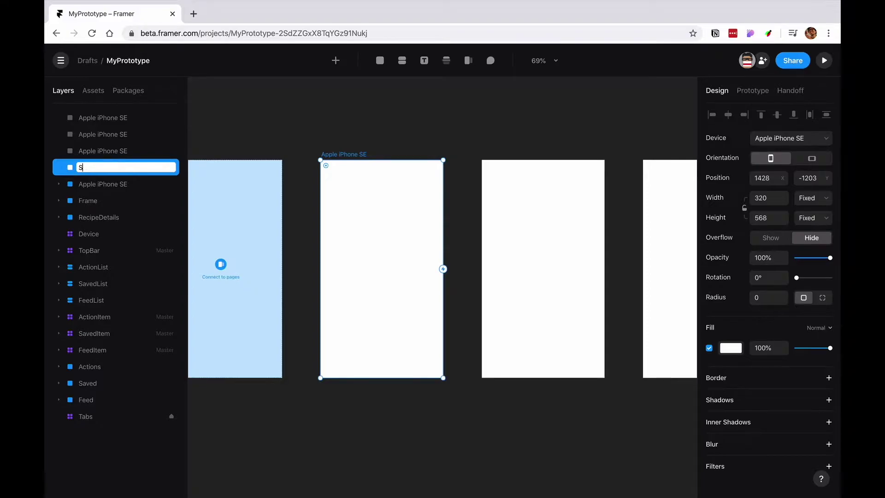
type("tep1")
key("Return")
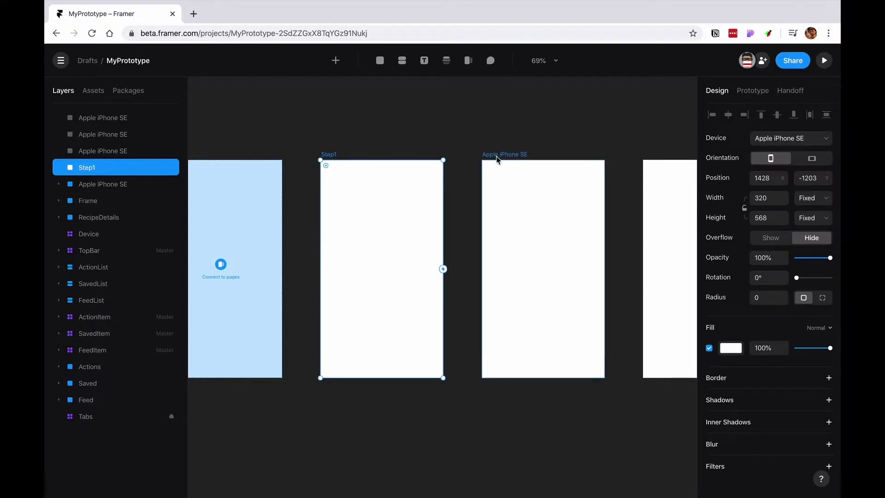
left_click(489, 154)
double_click(123, 152)
type("Step2")
key("Return")
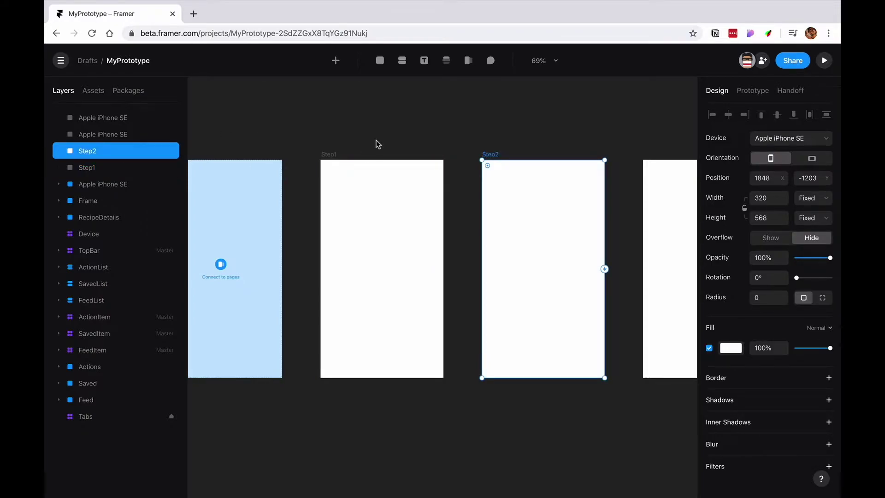
Rename the remaining two frames Step3 and Step4
scroll(377, 142, "right", 3)
key("Tab")
key("super+r")
type("Step3")
key("Return")
scroll(443, 258, "right", 3)
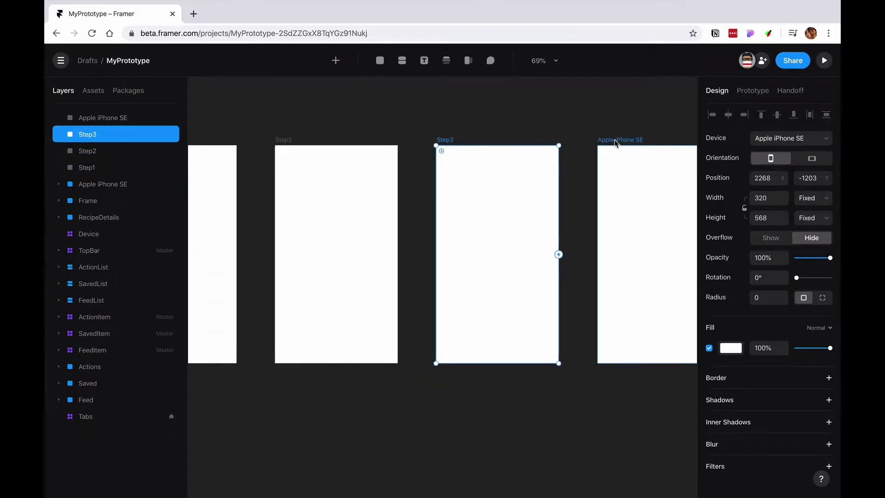
key("Tab")
key("super+r")
type("Step")
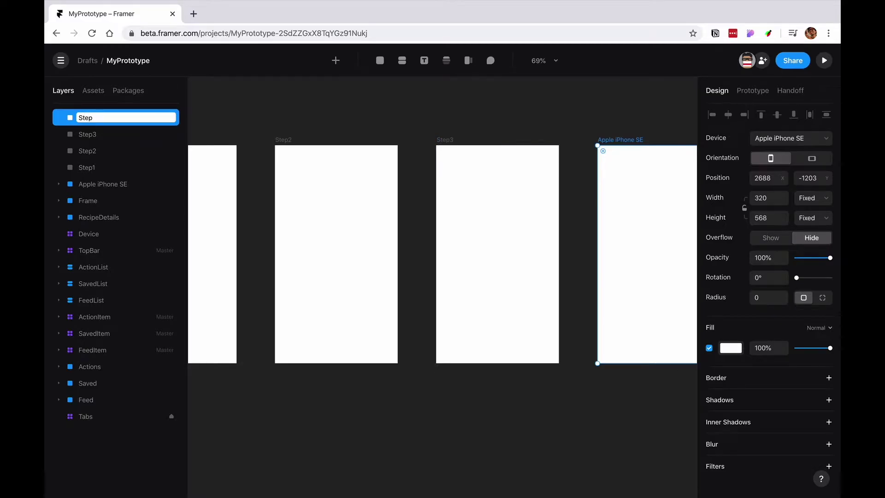
type("4")
key("Return")
scroll(382, 166, "left", 5)
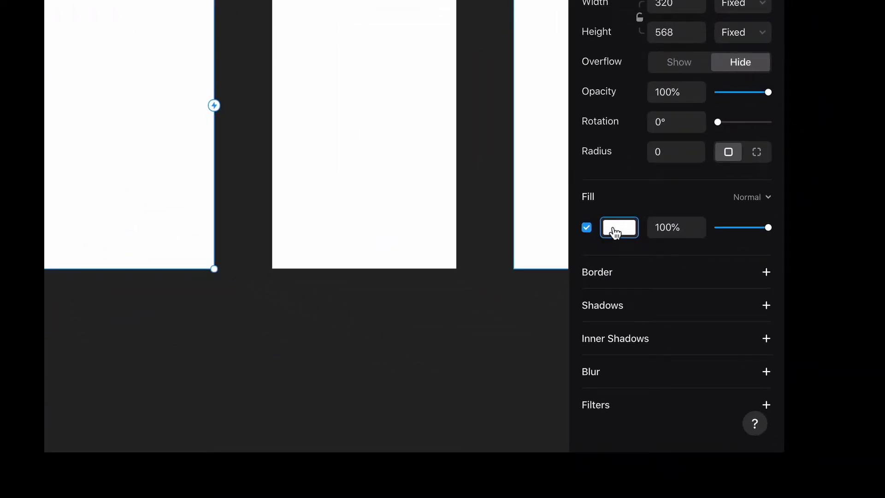
Fill Step1 with a yellow-orange linear gradient preset
left_click(729, 348)
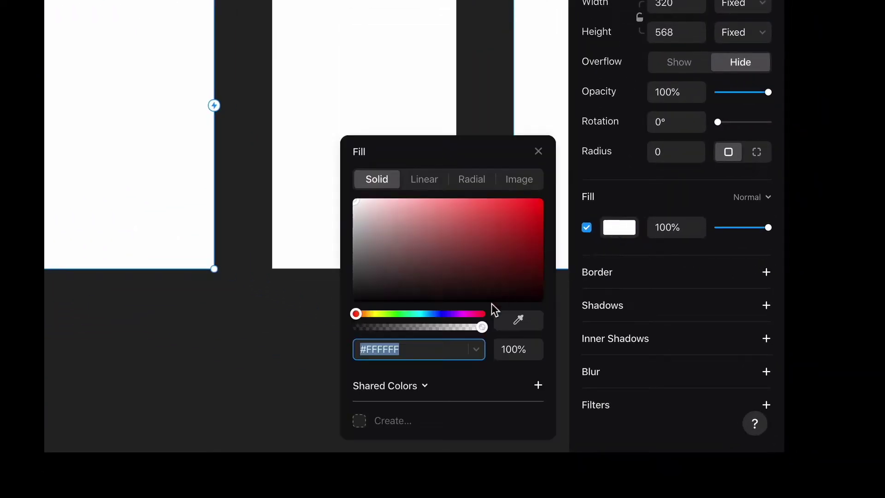
left_click(390, 385)
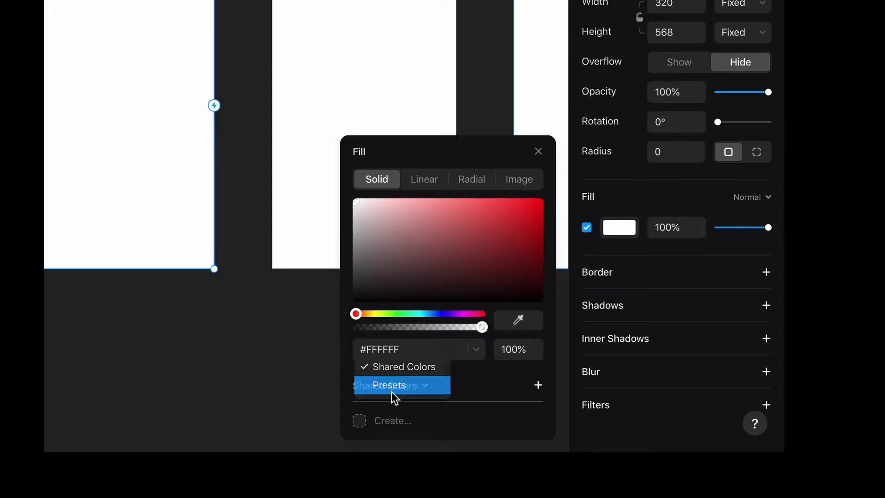
left_click(391, 392)
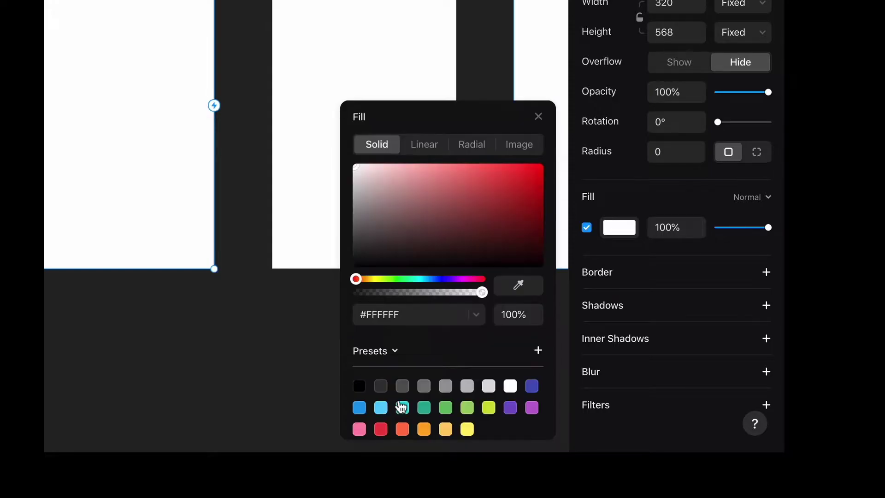
left_click(403, 430)
left_click(424, 430)
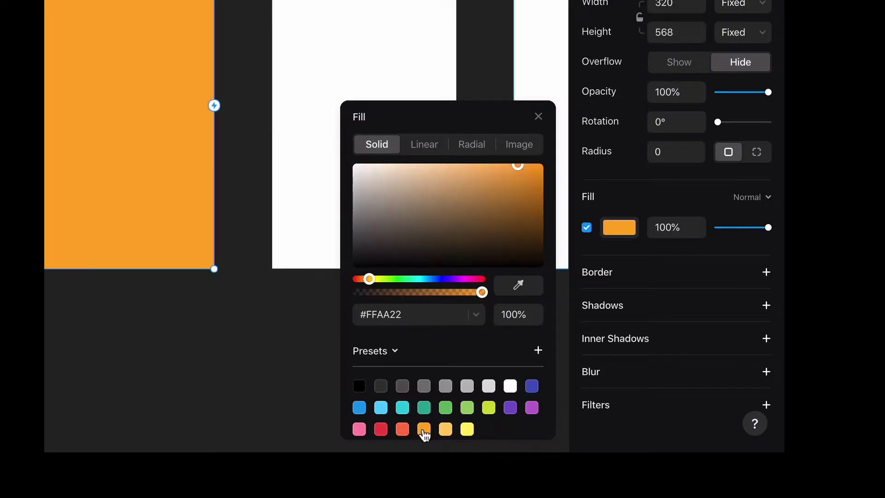
left_click(415, 144)
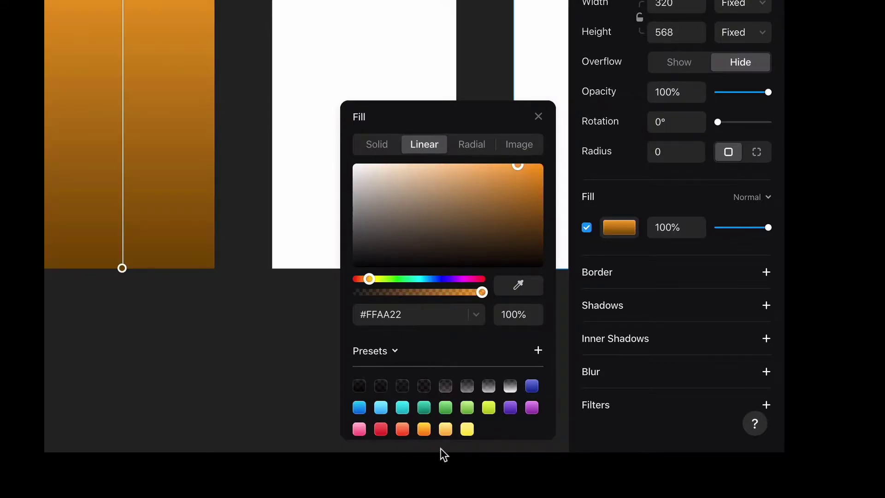
left_click(424, 430)
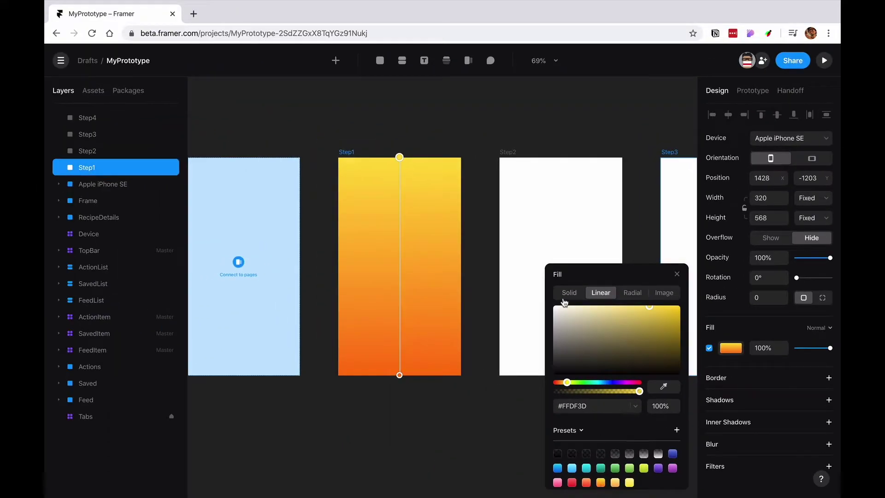
key("Escape")
Fill Step2 with a red-orange linear gradient preset
left_click(513, 155)
left_click(730, 347)
left_click(601, 292)
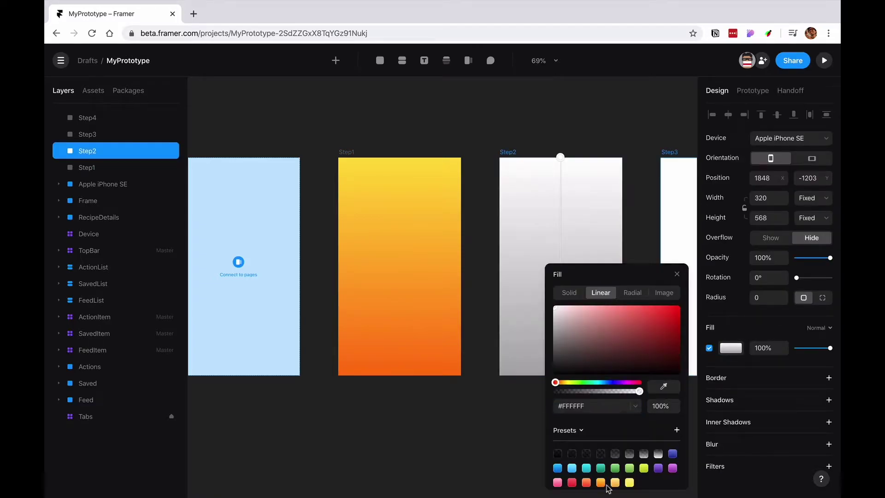
left_click(615, 482)
left_click(586, 482)
Fill Step3 with a yellow-orange linear gradient preset
scroll(576, 207, "right", 5)
left_click(537, 149)
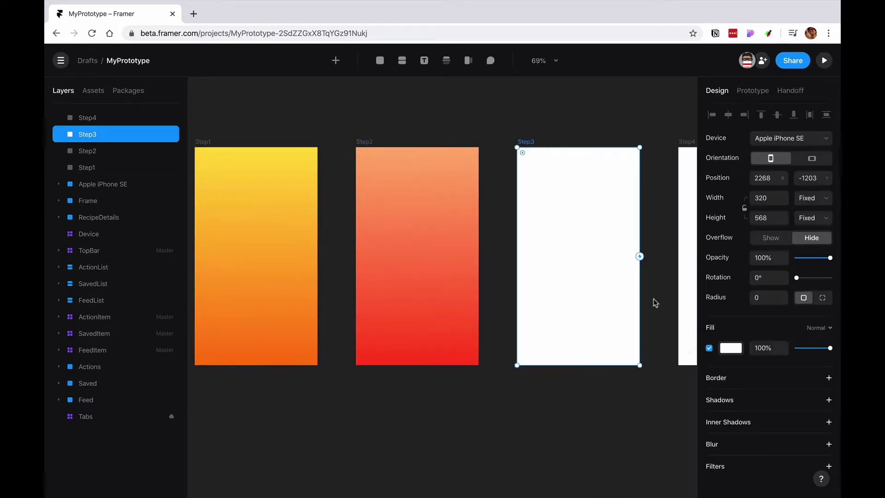
left_click(731, 348)
left_click(601, 292)
left_click(615, 482)
scroll(461, 207, "right", 5)
key("Escape")
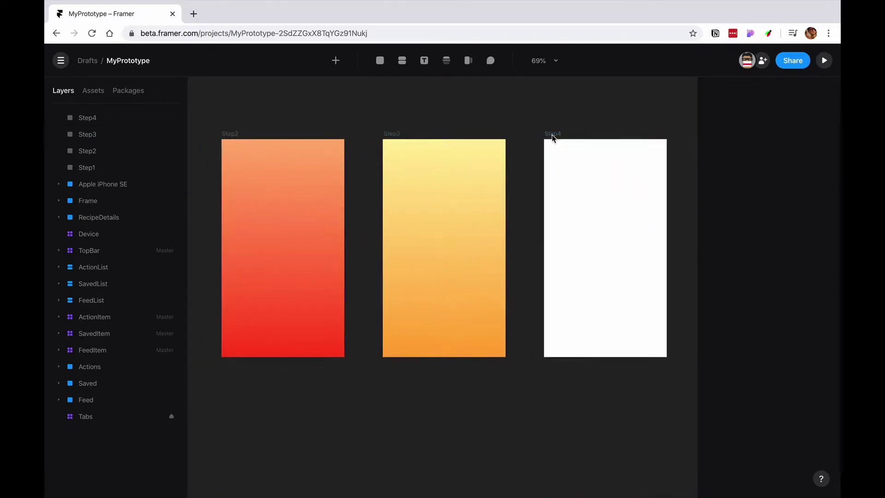
Fill Step4 with a red-orange linear gradient preset, then pan back to Step1
left_click(567, 153)
left_click(731, 348)
left_click(572, 483)
left_click(600, 293)
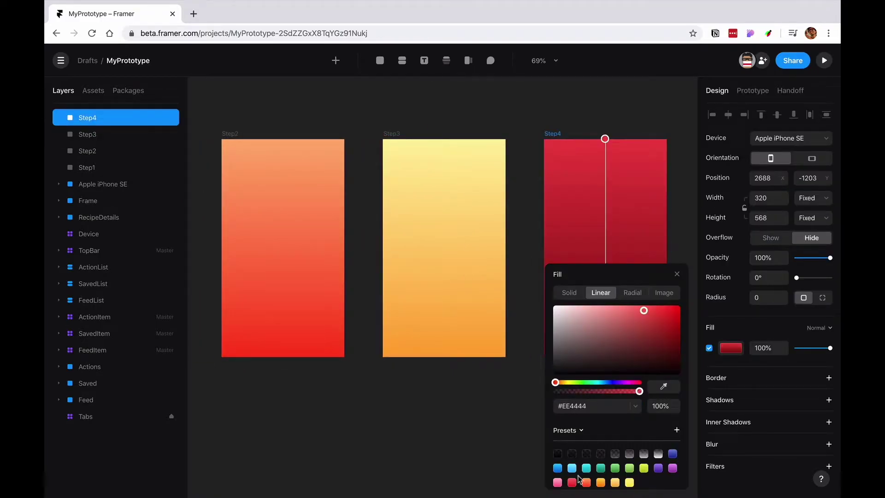
left_click(586, 482)
left_click(497, 434)
scroll(497, 436, "left", 10)
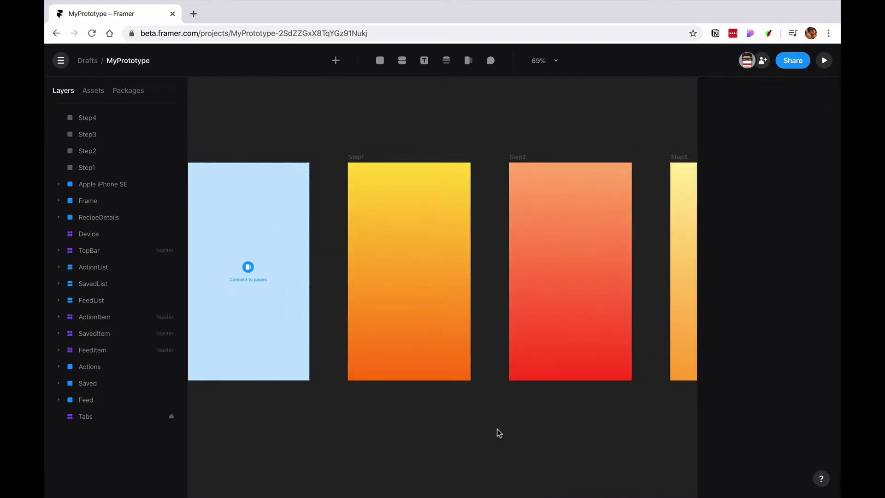
scroll(372, 282, "right", 2)
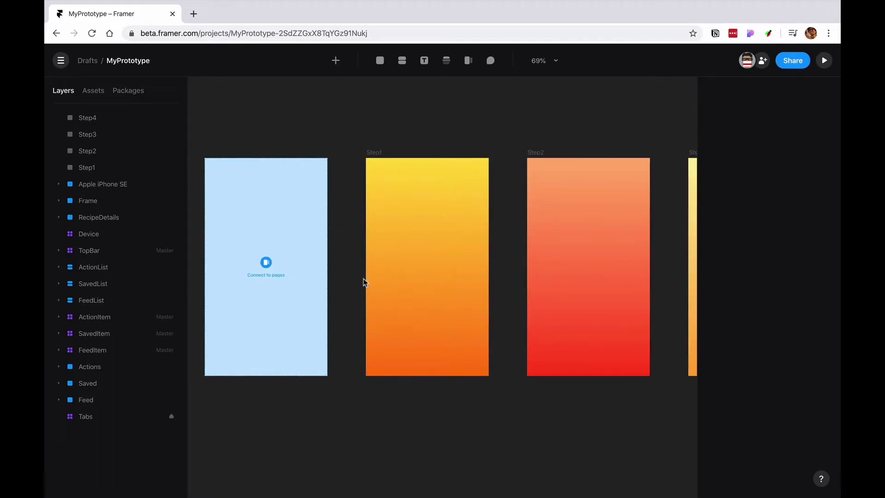
key("t")
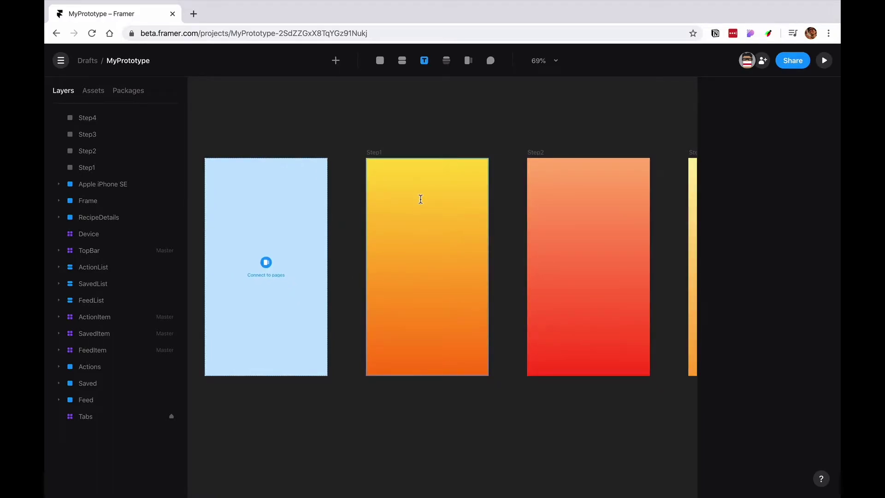
Add a 'Headline 1' text layer centred near the top of Step1
key("Escape")
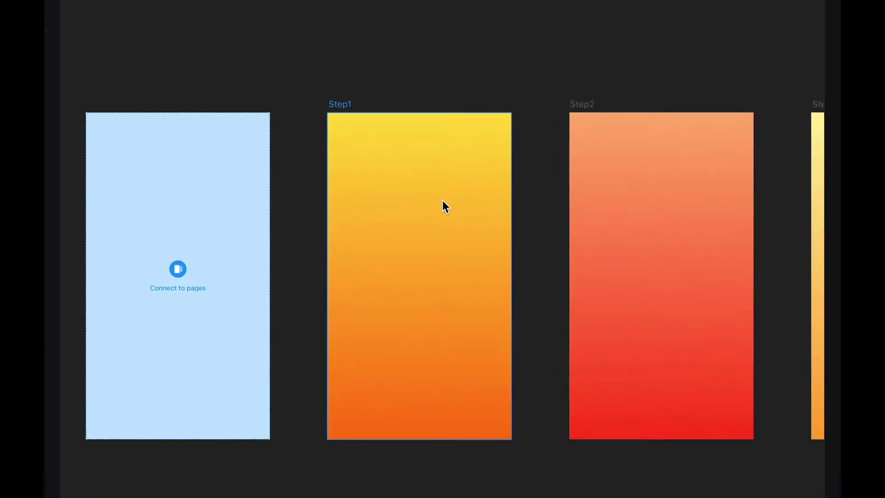
key("t")
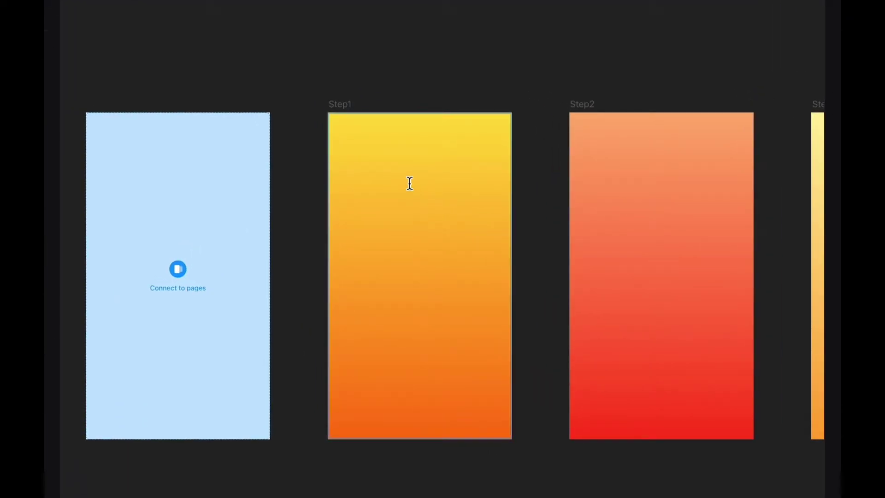
left_click(409, 183)
type("Hea")
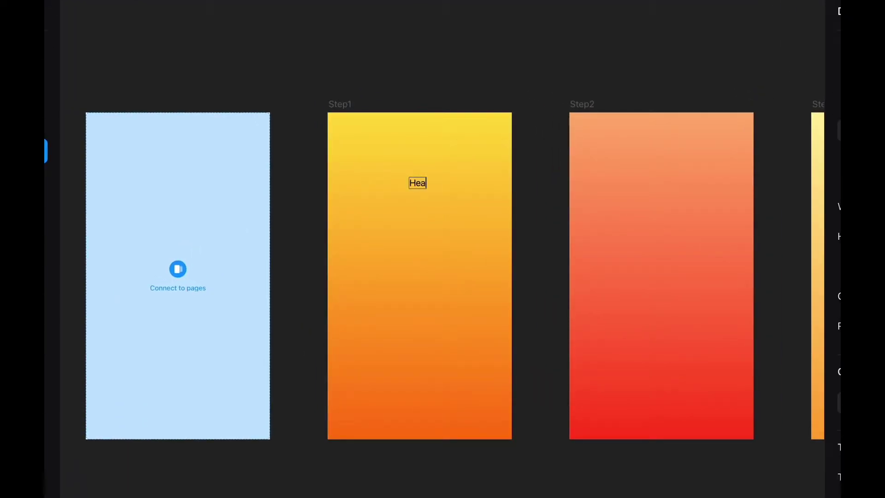
type("dline")
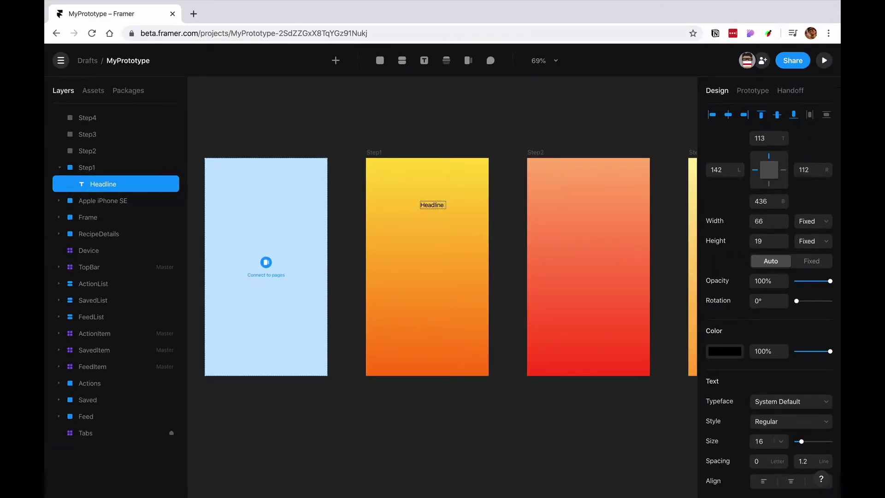
type(" 1")
left_click_drag(444, 204, 439, 208)
Make Headline 1 bold at size 20
left_click(715, 349)
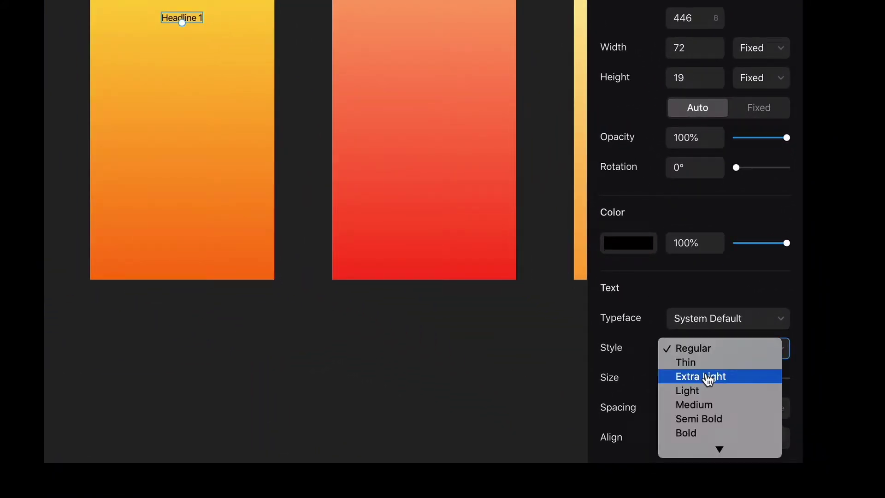
left_click(706, 434)
left_click(714, 378)
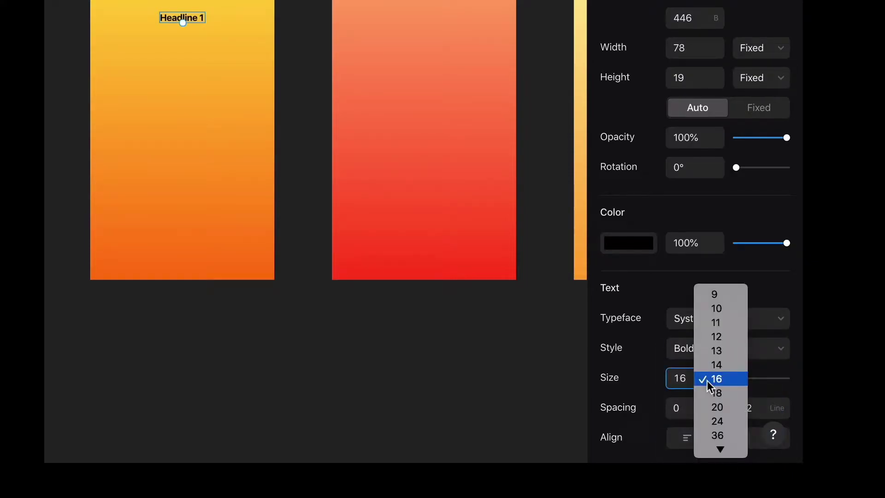
left_click(712, 408)
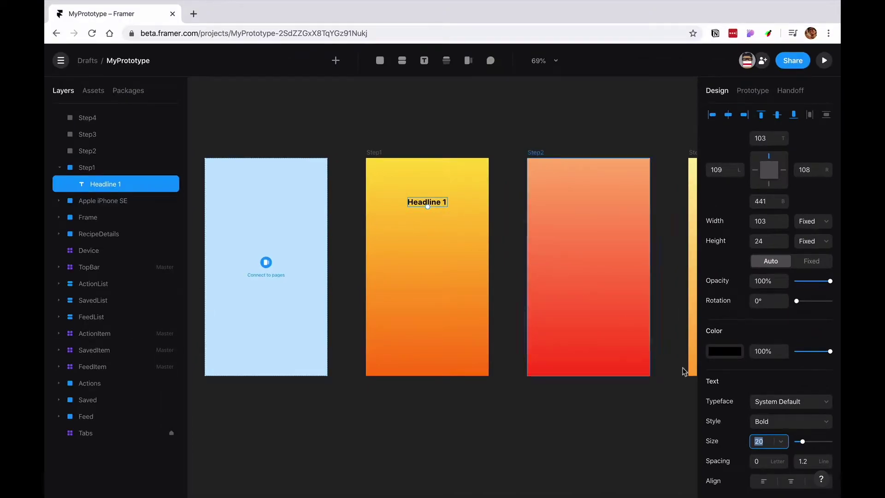
scroll(750, 469, "down", 1)
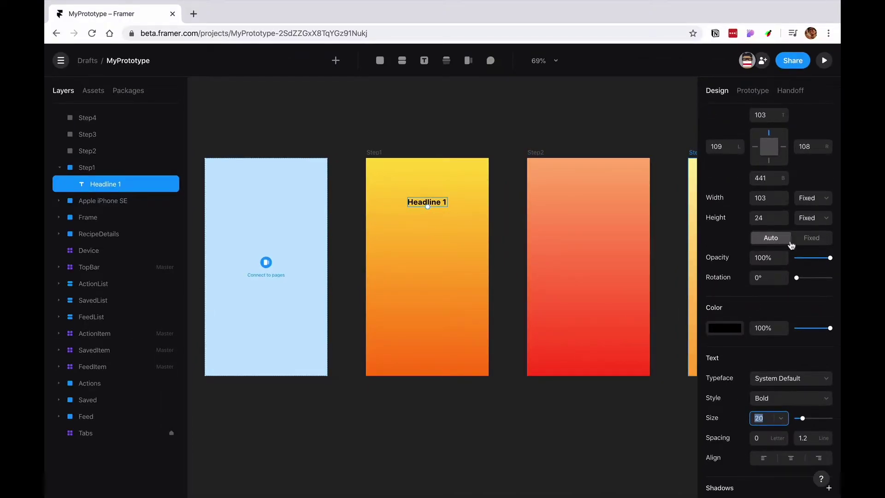
left_click(429, 203)
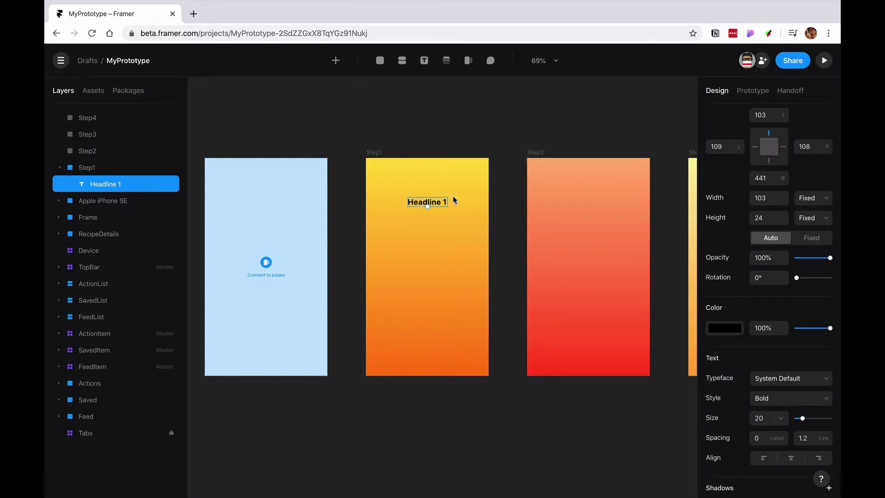
key("Escape")
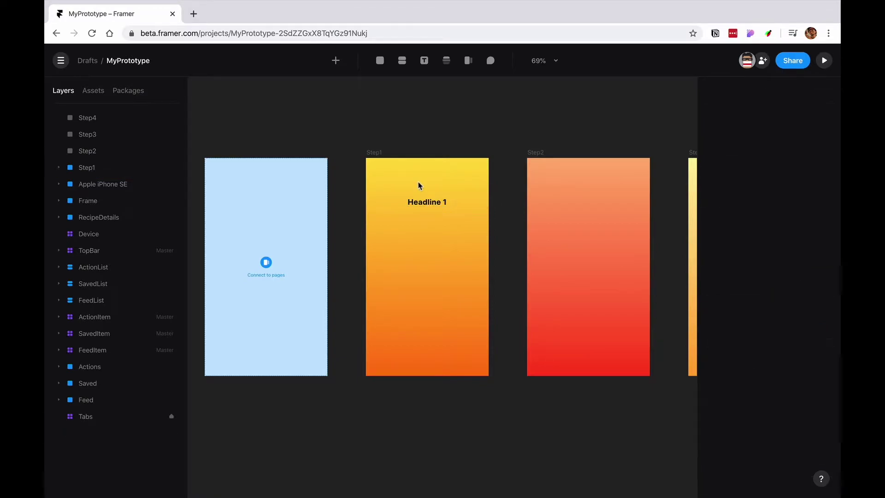
left_click(427, 203)
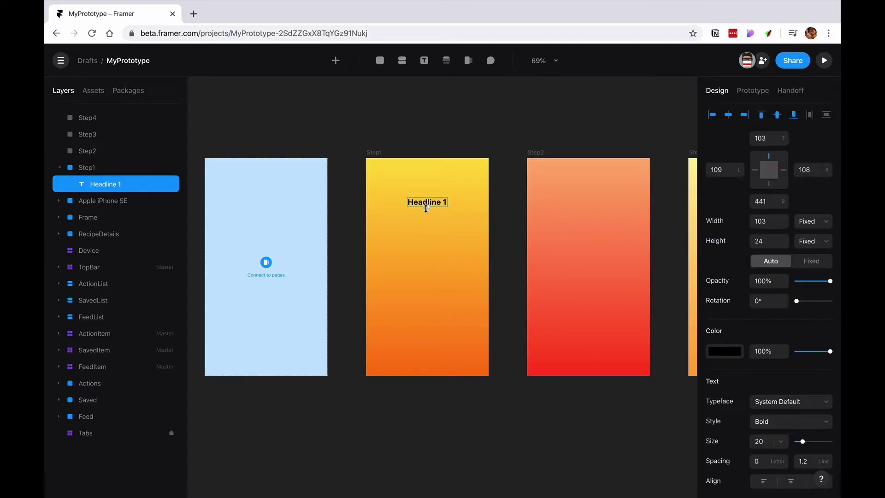
key("Escape")
Add a centred 'Paragraph' text box below the headline with a fixed 230 width
key("t")
left_click(420, 217)
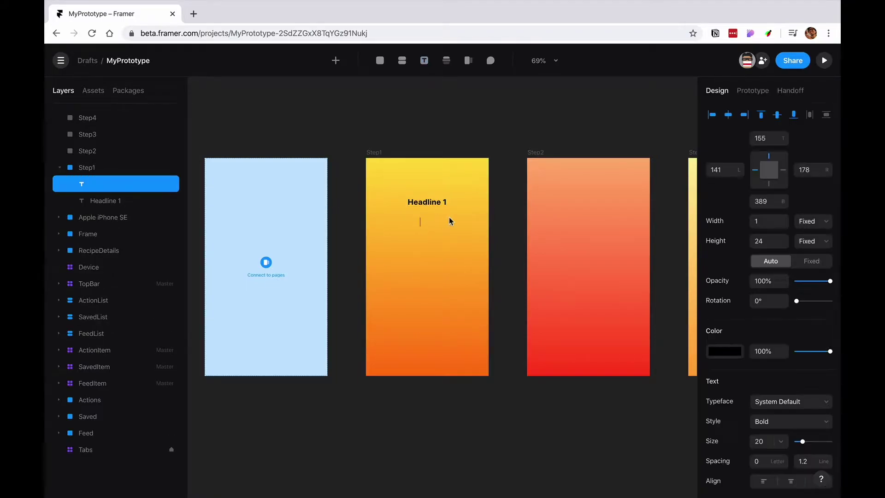
type("Paragraph")
left_click_drag(436, 226, 426, 225)
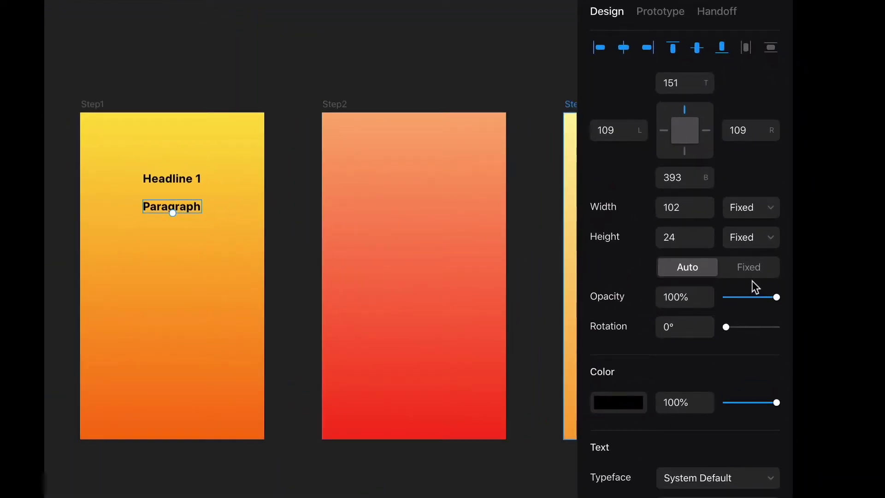
left_click(752, 274)
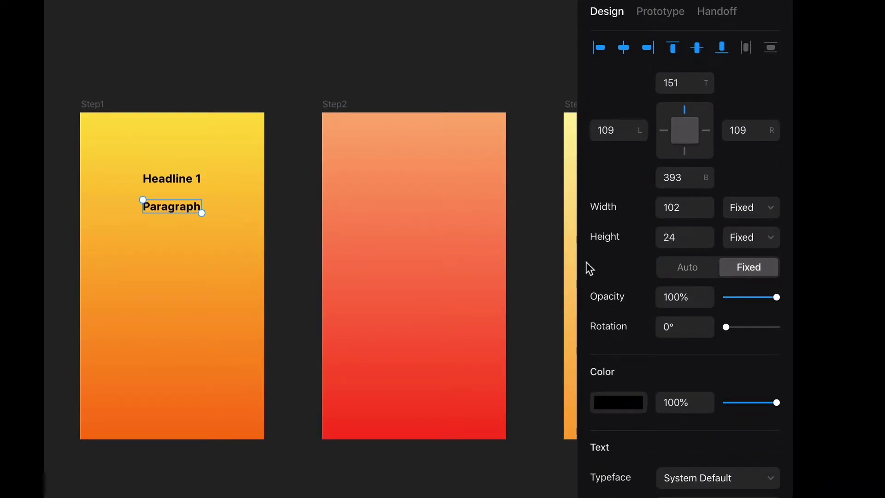
mouse_move(201, 205)
left_mouse_down()
mouse_move(239, 204)
mouse_move(210, 203)
left_mouse_up()
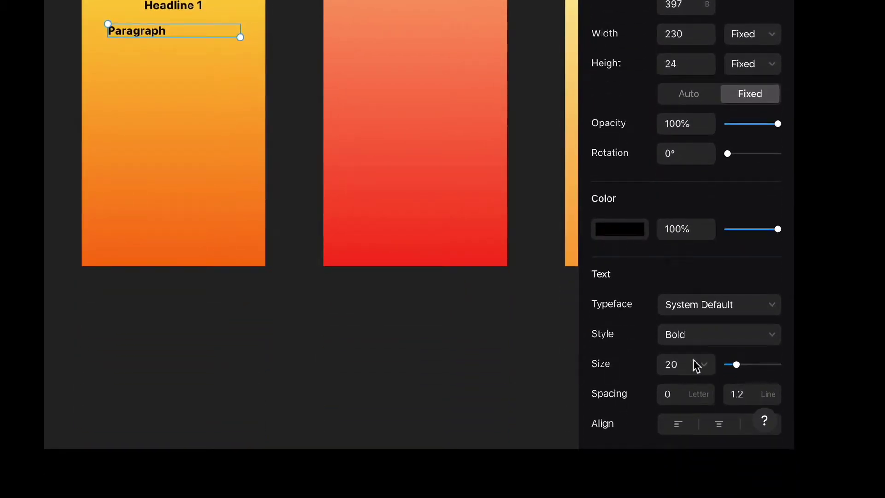
Set the paragraph to Regular size 16, reword it 'Paragraph text goes here', and centre-align it
left_click(691, 334)
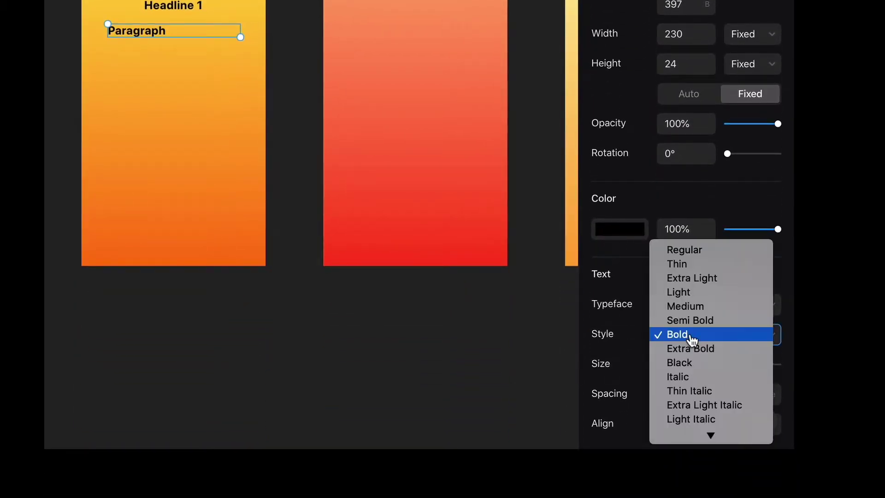
left_click(689, 252)
left_click(700, 366)
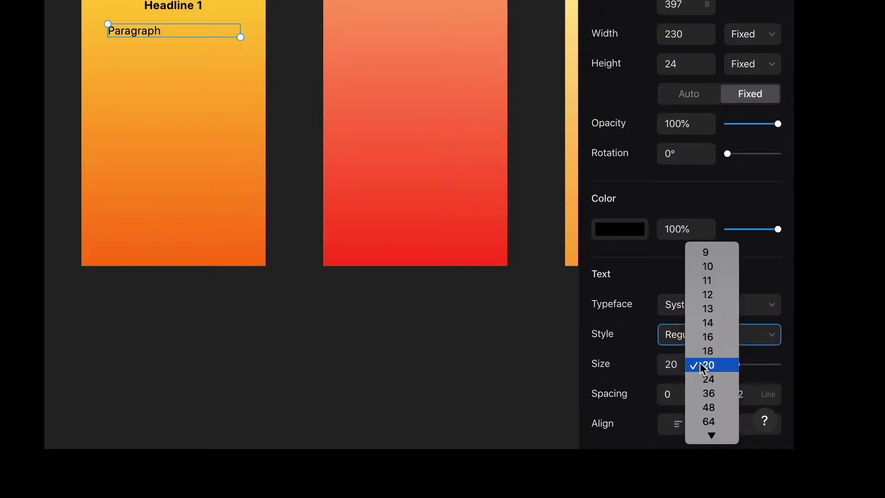
left_click(709, 338)
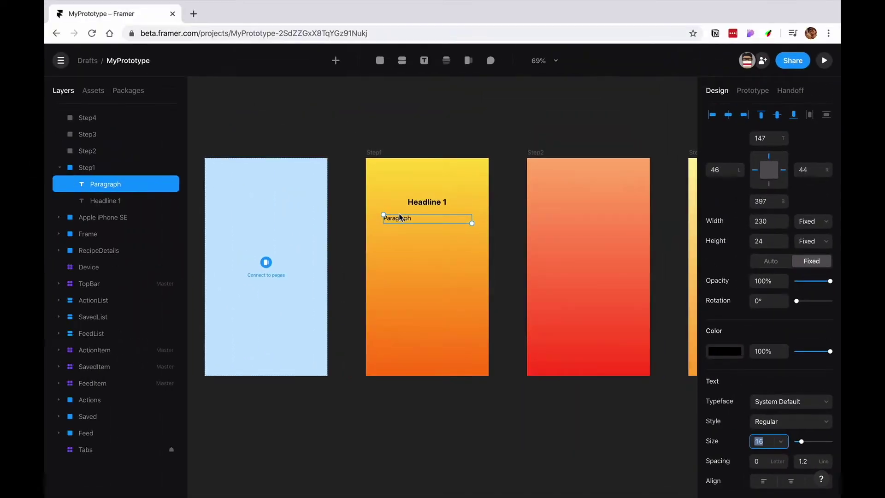
left_click(135, 33)
double_click(401, 220)
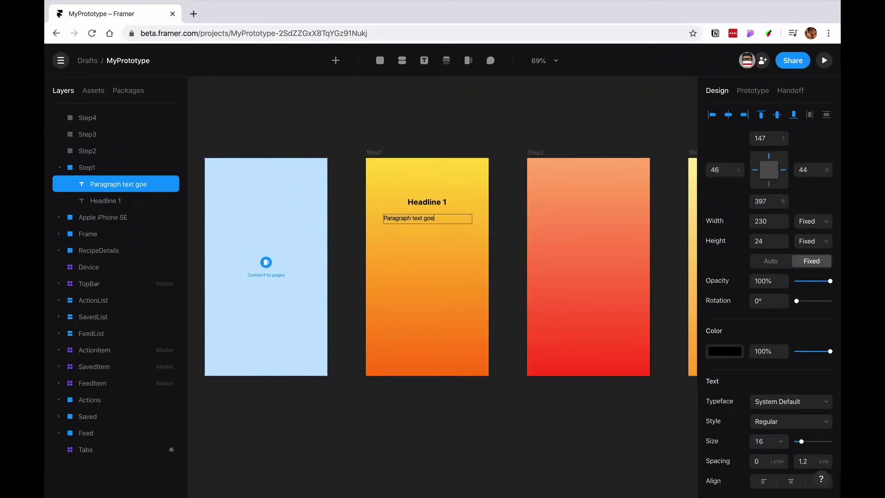
key("Escape")
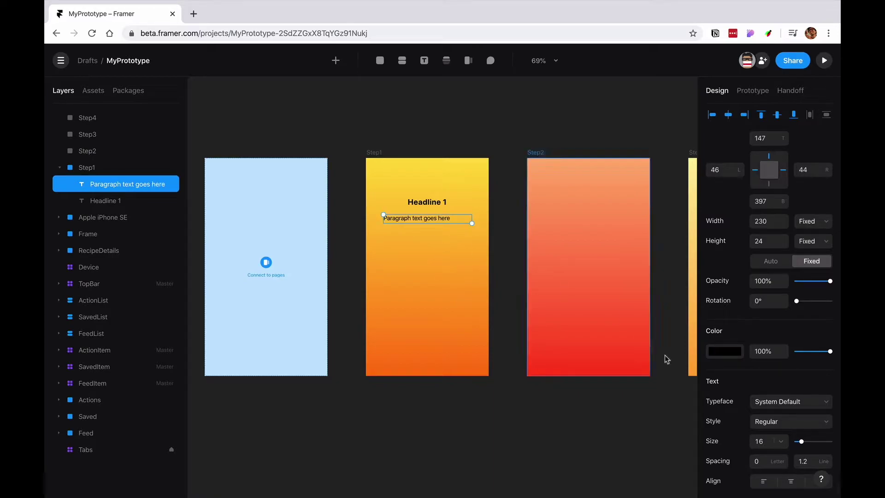
left_click(790, 481)
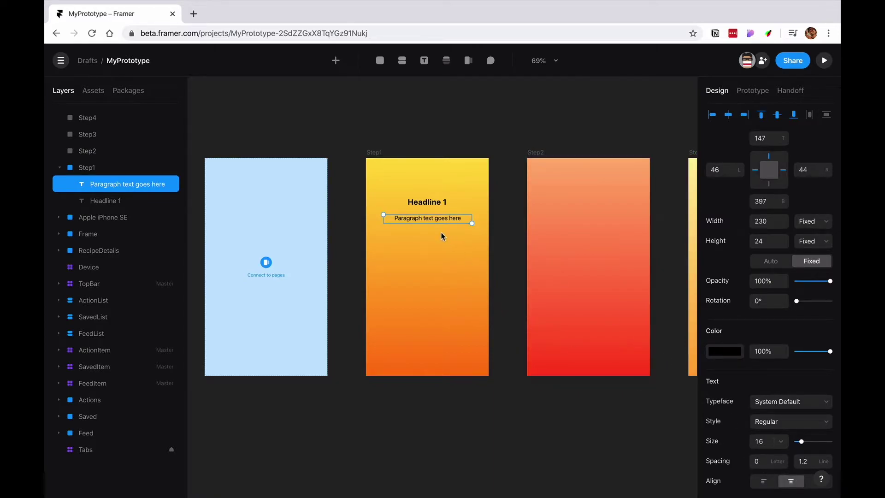
key("Escape")
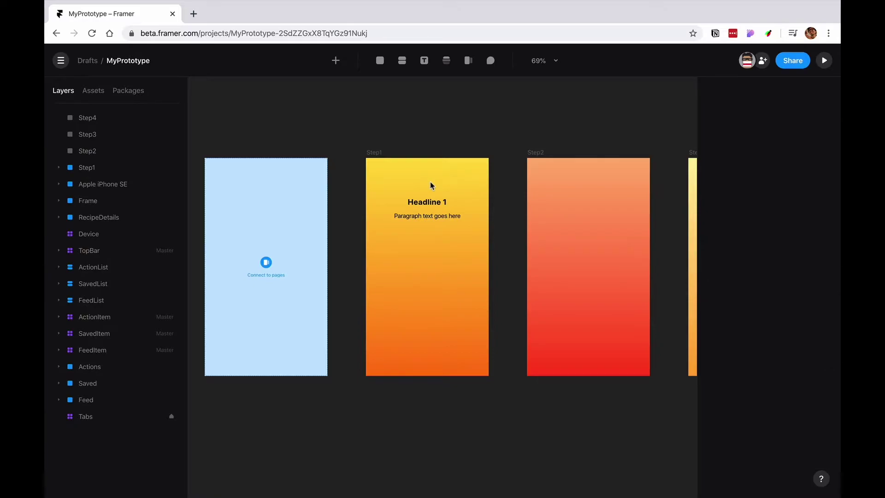
Add a small frame above Headline 1 containing a centred '1' text layer
scroll(428, 179, "up", 5)
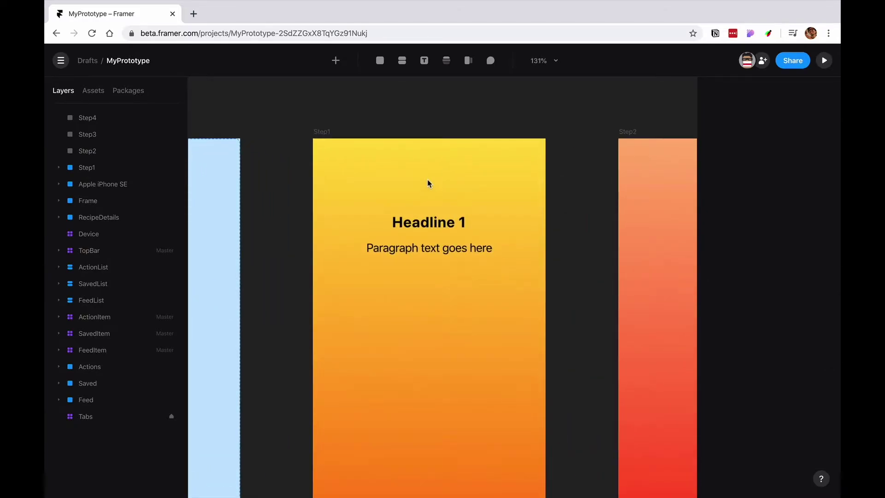
key("f")
left_click(435, 189)
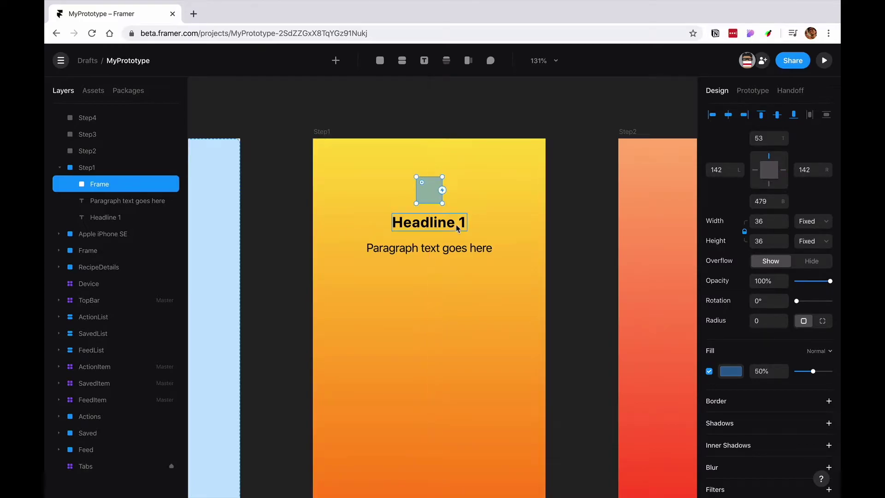
key("t")
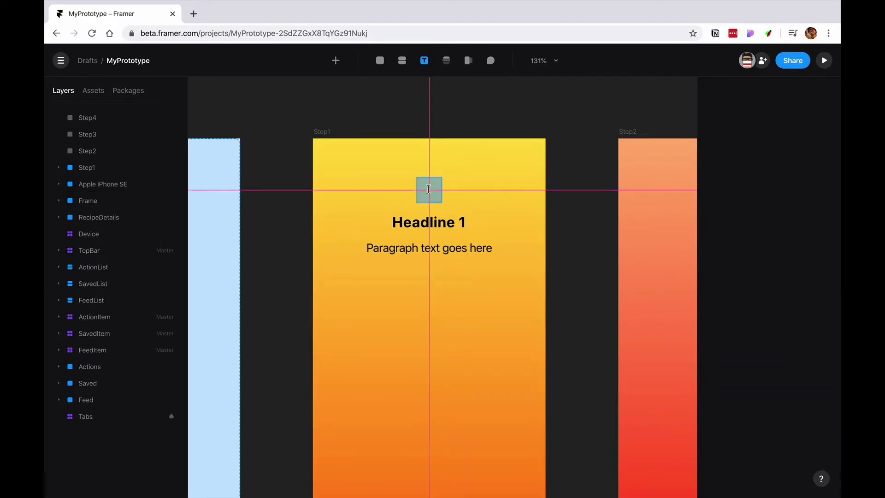
left_click(429, 190)
type("1")
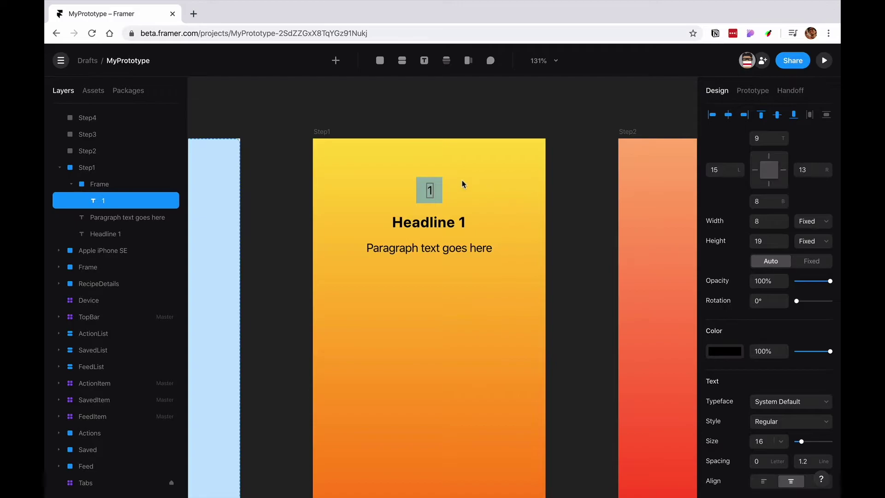
left_click(437, 196)
scroll(437, 195, "up", 5)
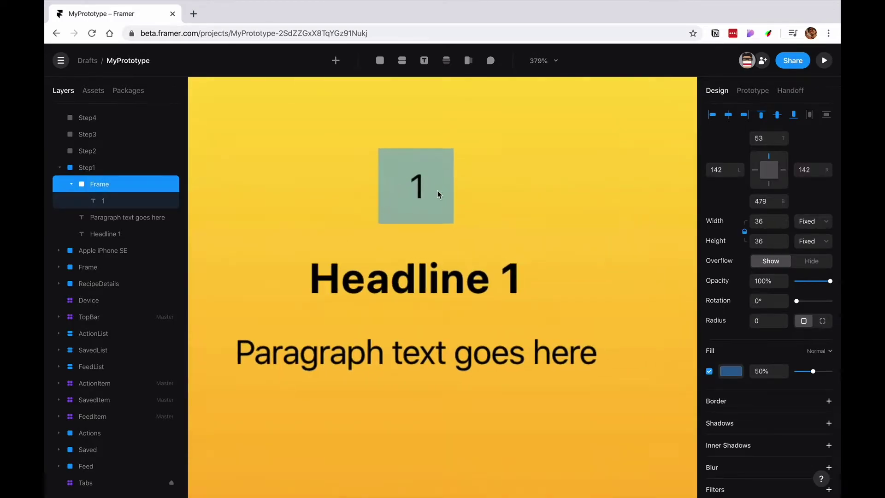
left_click(420, 191)
left_click_drag(418, 190, 416, 190)
Round the small frame into a circle and give it a dark border
left_click(388, 162)
left_click_drag(386, 157, 436, 216)
left_click(490, 204)
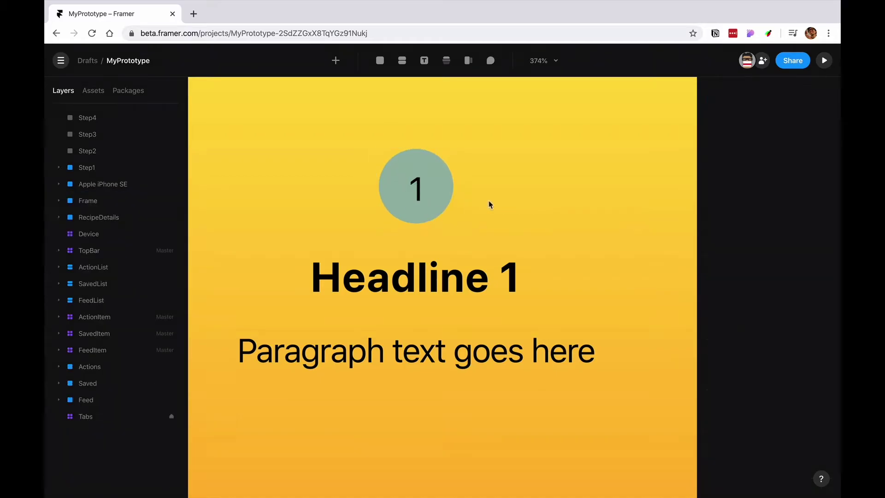
left_click(445, 205)
left_click(828, 402)
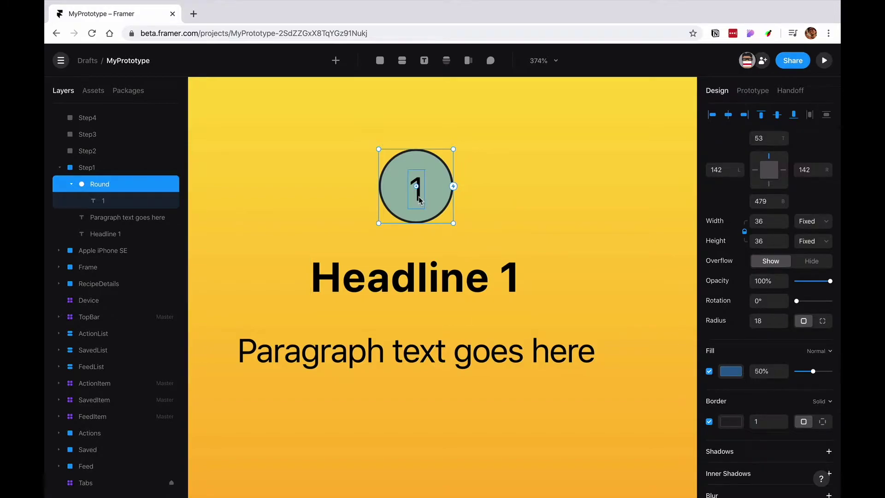
Make the number 1 bold and centre it inside the circle
left_click(420, 200)
left_click_drag(420, 199, 420, 195)
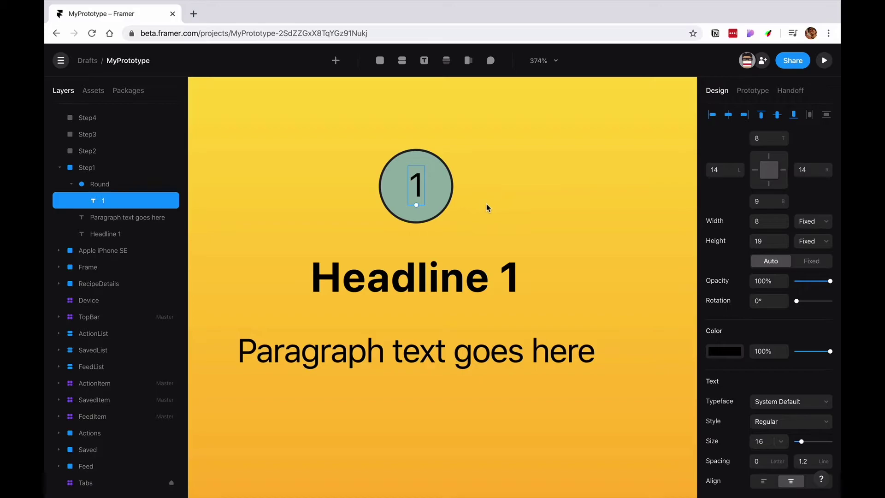
left_click(800, 422)
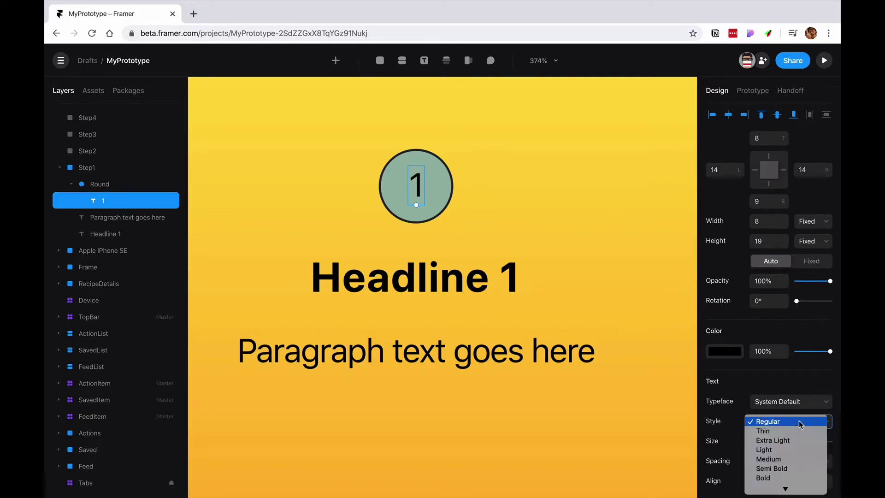
left_click(772, 476)
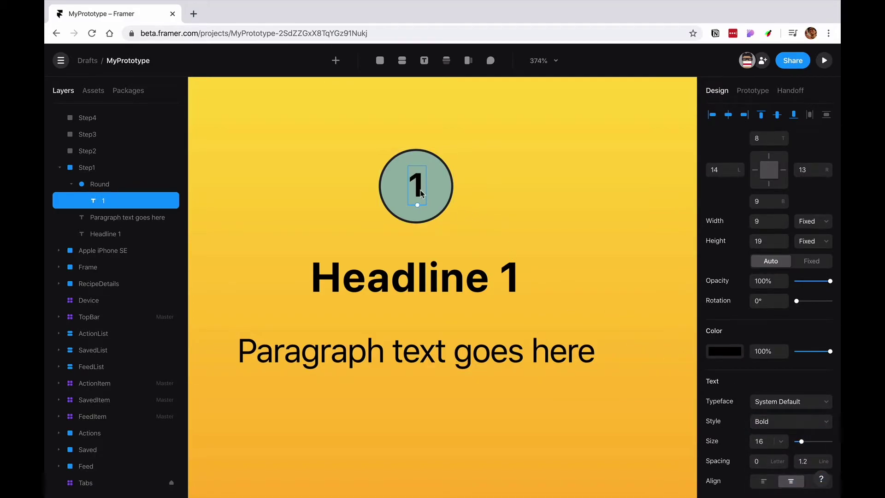
left_click_drag(421, 193, 418, 194)
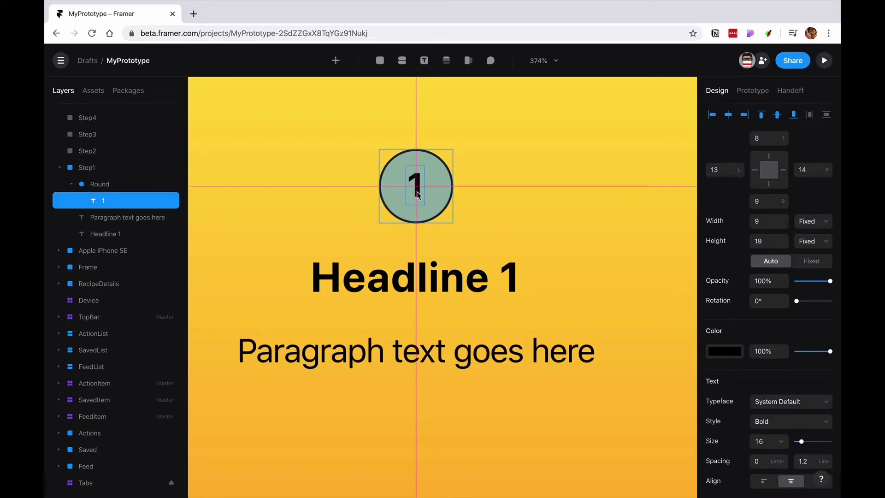
left_click(499, 215)
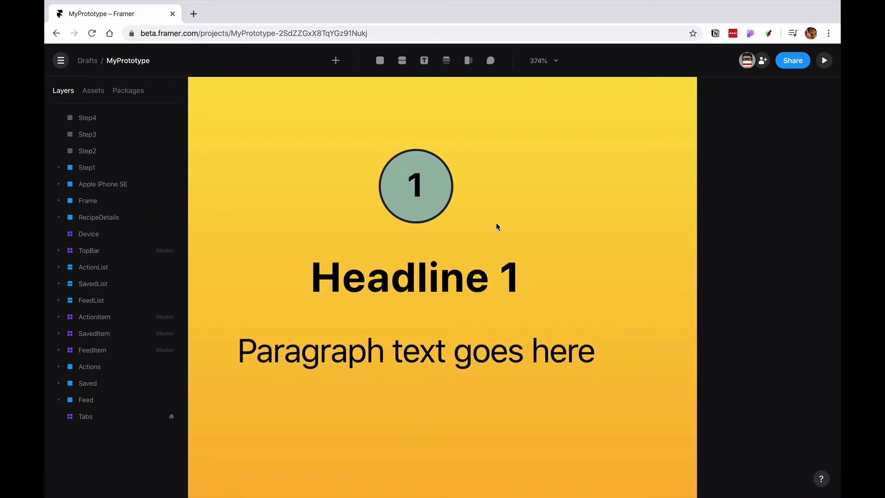
scroll(496, 226, "down", 5)
double_click(458, 194)
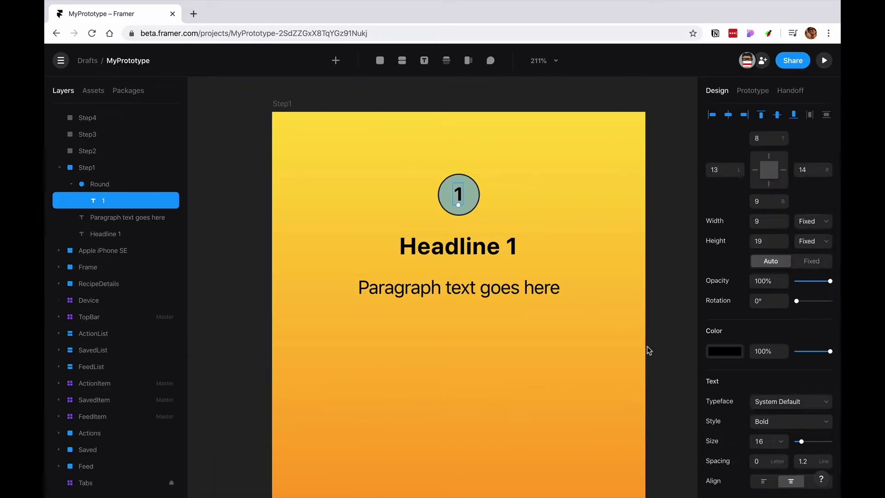
Colour the number 1 dark red #A03108 at 85% opacity
left_click(718, 353)
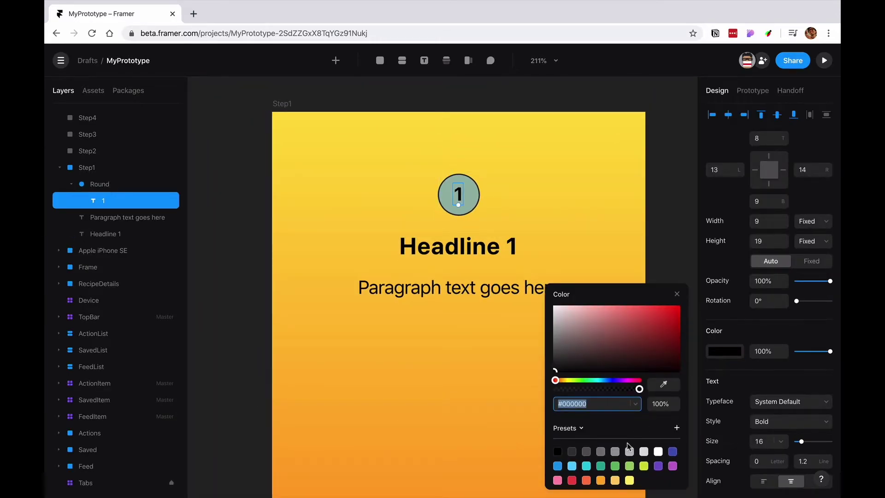
left_click(575, 477)
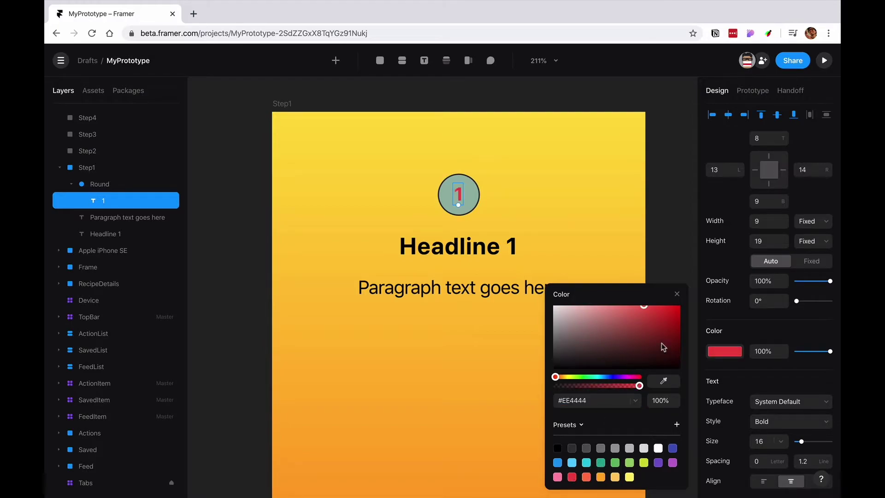
left_click_drag(650, 325, 673, 326)
left_click(585, 477)
left_click_drag(640, 385, 627, 385)
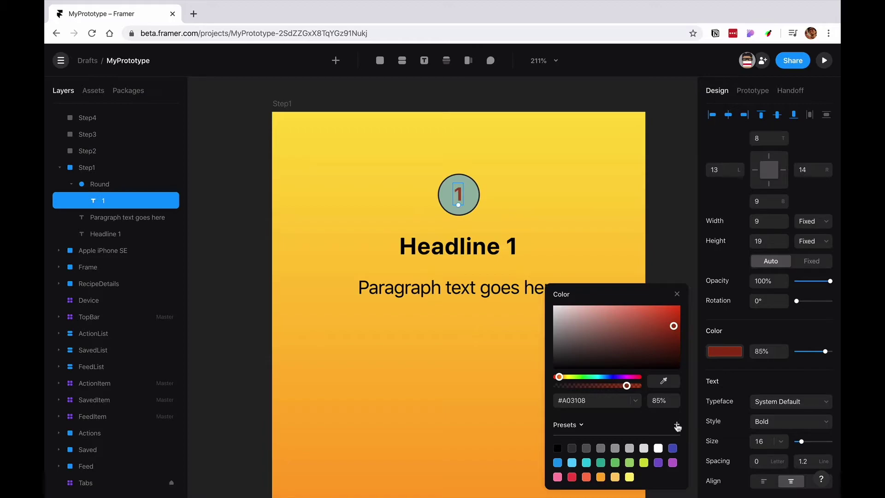
Save that red as a new shared colour named --accent
left_click(581, 424)
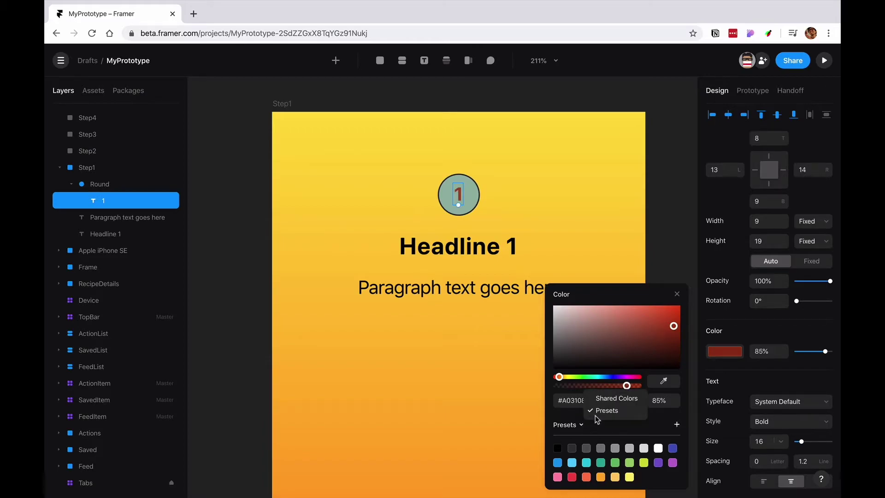
left_click(616, 398)
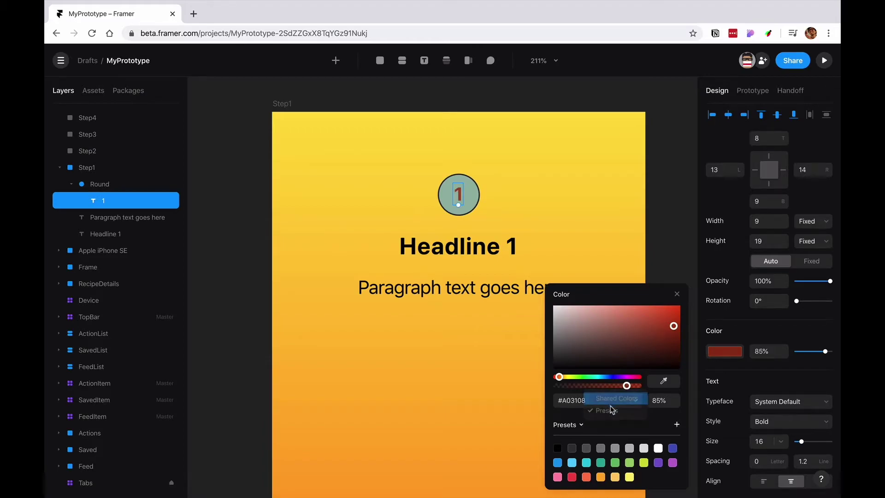
left_click(677, 432)
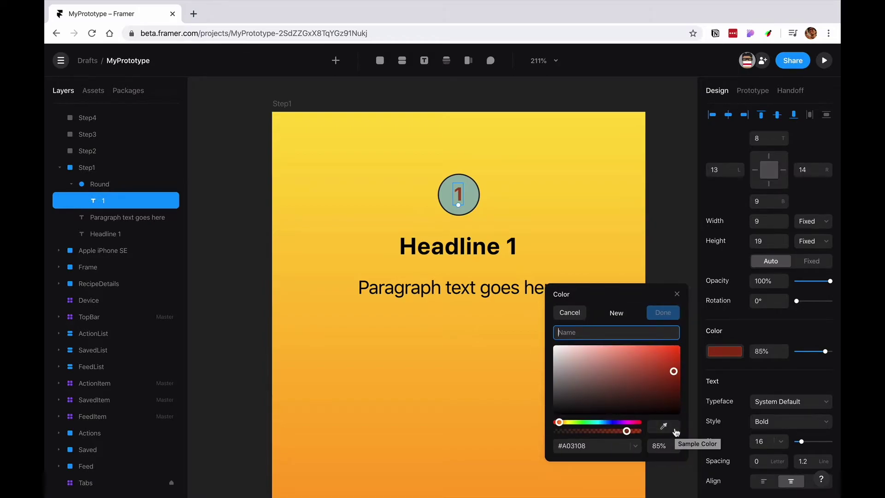
left_click(560, 332)
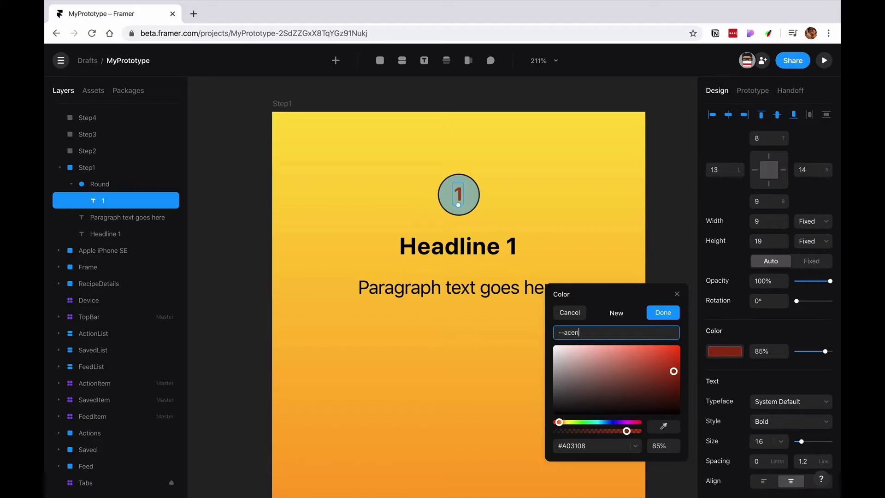
type("--acentc")
key("Return")
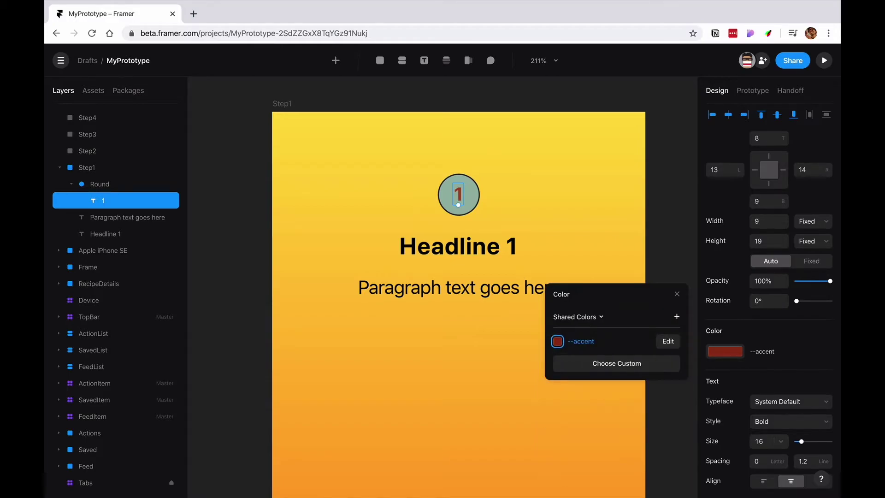
left_click(472, 205)
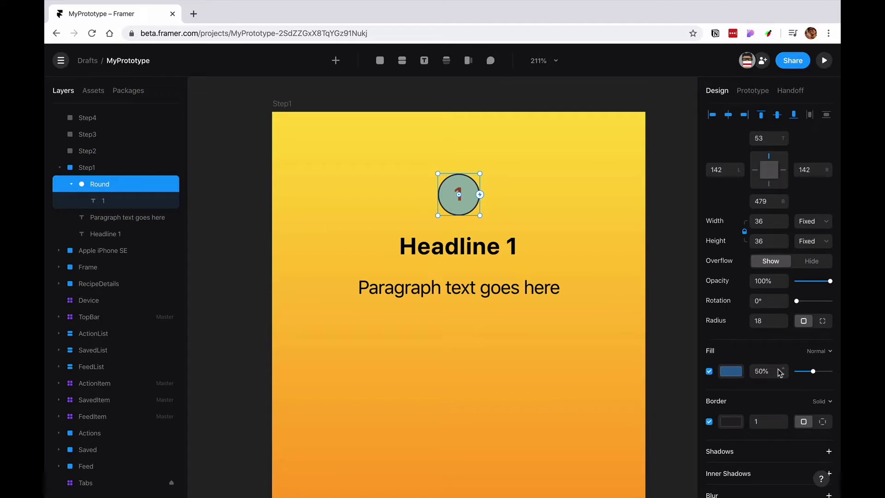
Set the circle badge's fill opacity to 0% and give its border the --accent colour
left_click_drag(813, 372, 788, 378)
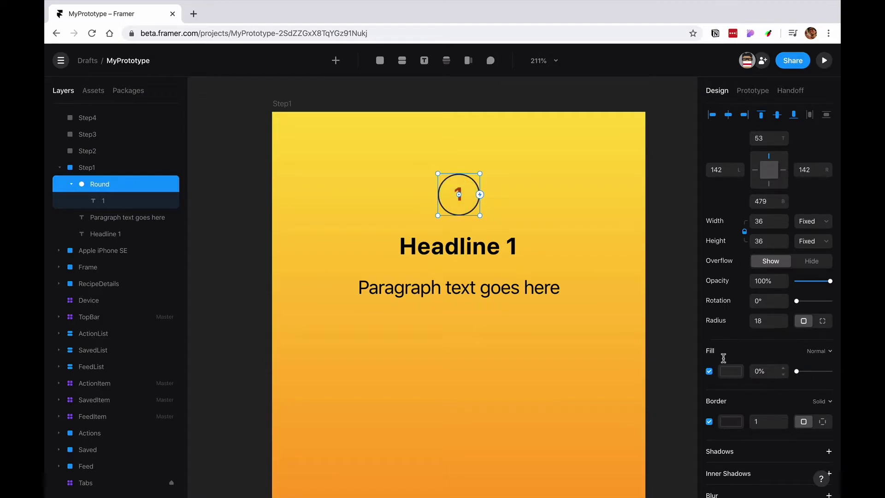
left_click(738, 428)
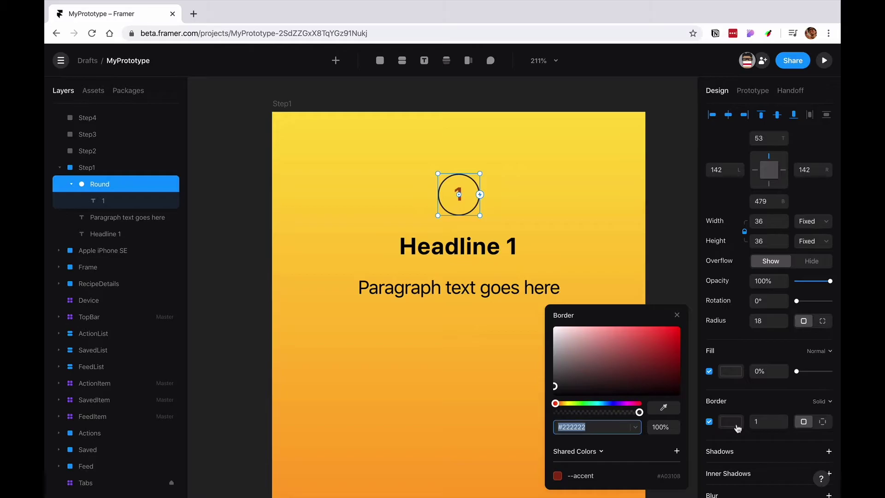
left_click(584, 477)
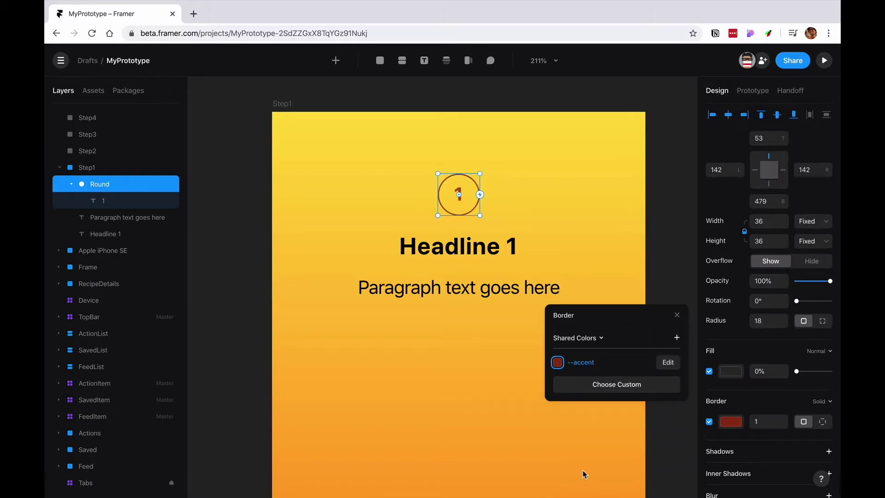
left_click(534, 217)
Apply the shared --accent colour to Headline 1 and the paragraph text
left_click(494, 253)
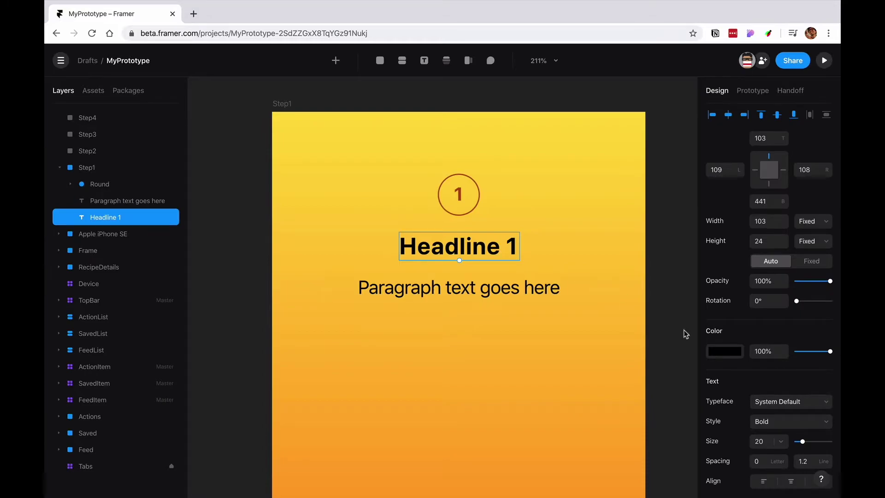
left_click(733, 353)
left_click(591, 475)
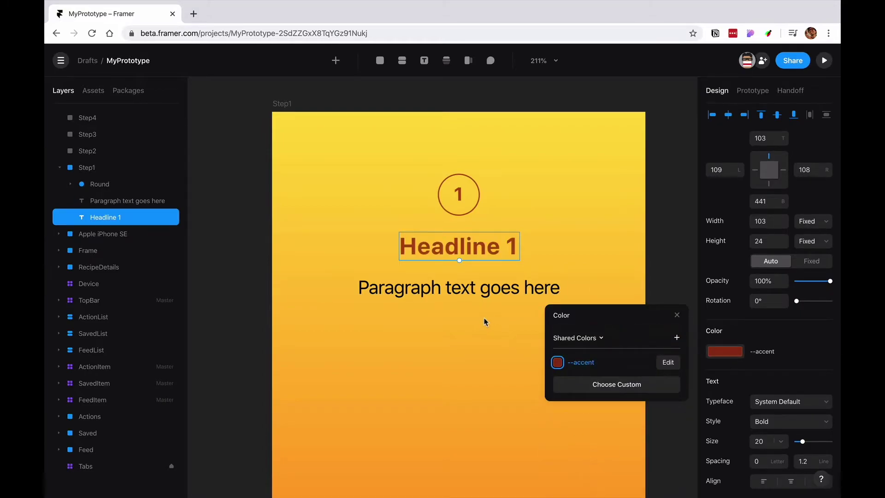
left_click(474, 289)
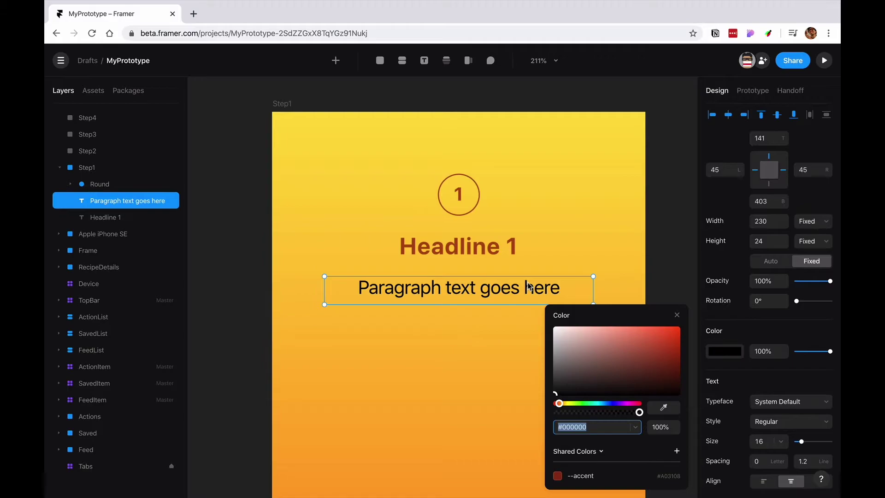
left_click(582, 476)
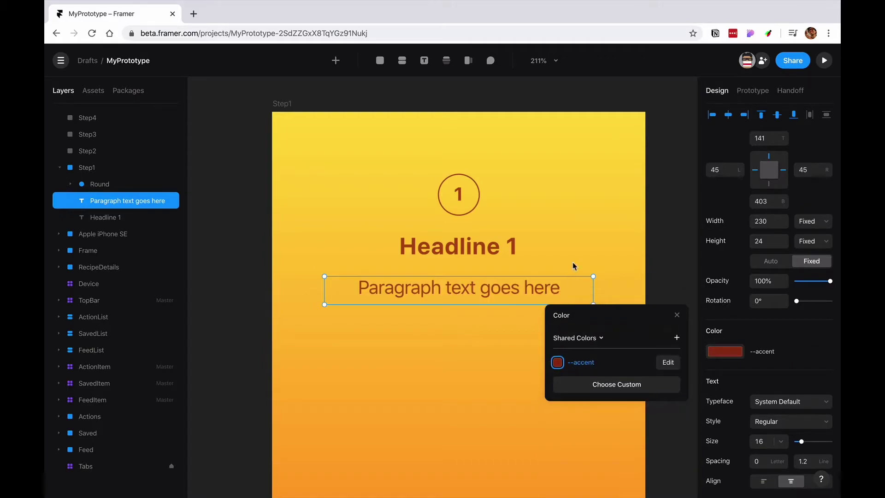
key("Escape")
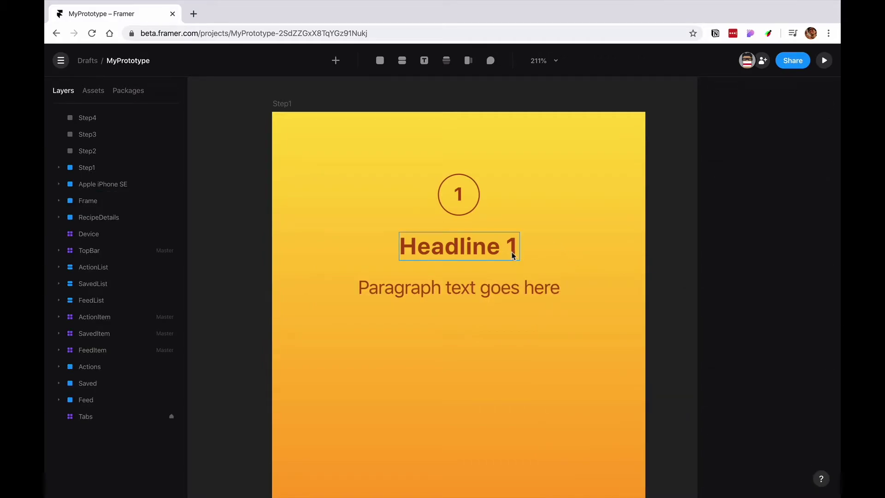
left_click(473, 207)
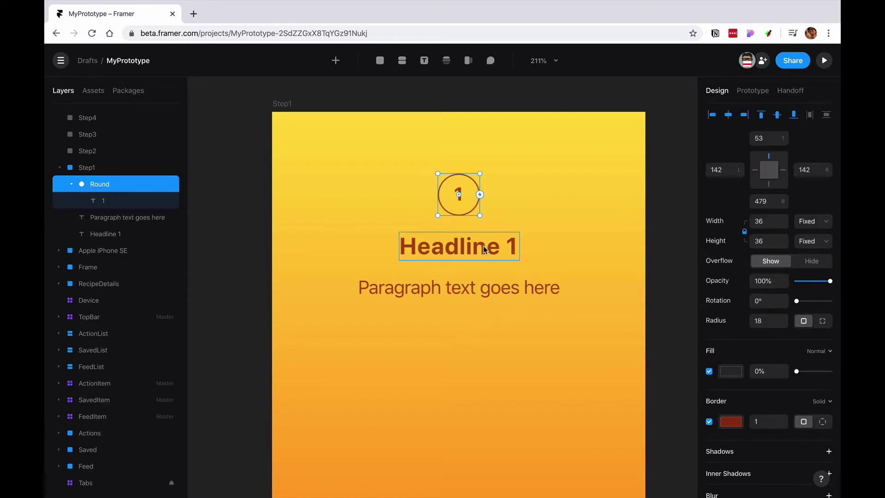
left_click(483, 251)
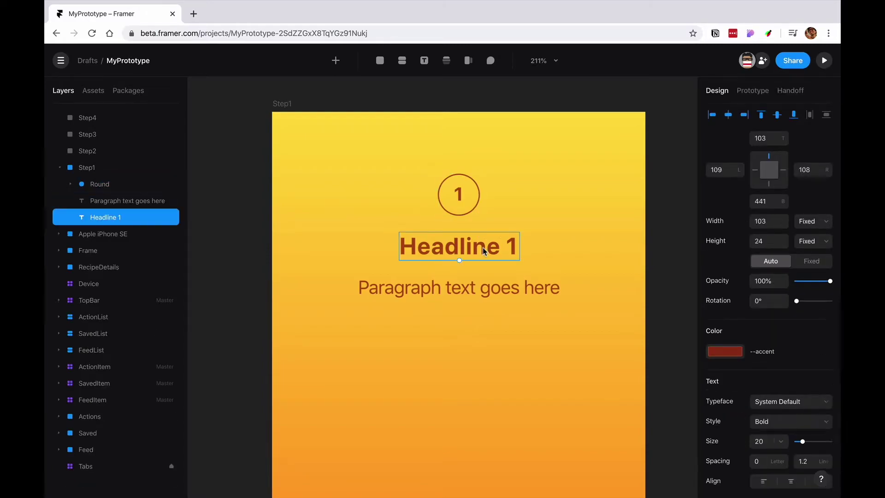
left_click(734, 354)
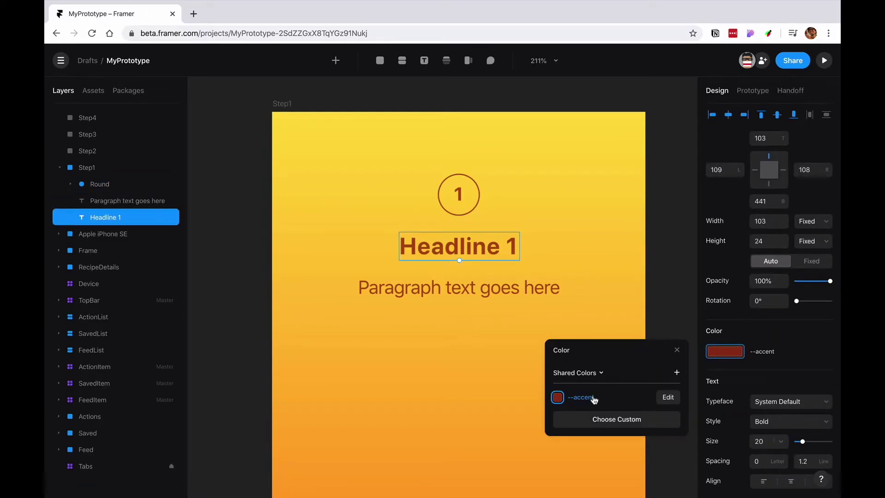
Redefine the shared --accent colour as #993814 at 85%
left_click(668, 398)
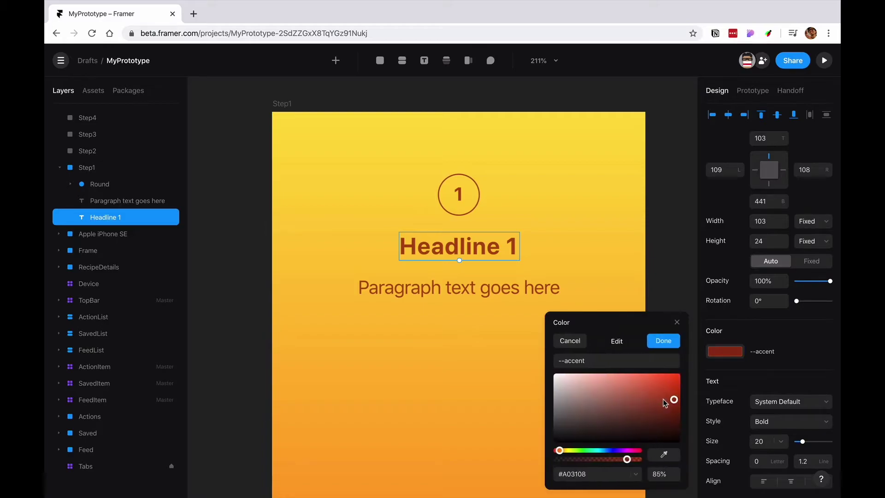
mouse_move(667, 400)
left_mouse_down()
mouse_move(652, 378)
mouse_move(674, 416)
mouse_move(664, 374)
mouse_move(669, 404)
left_mouse_up()
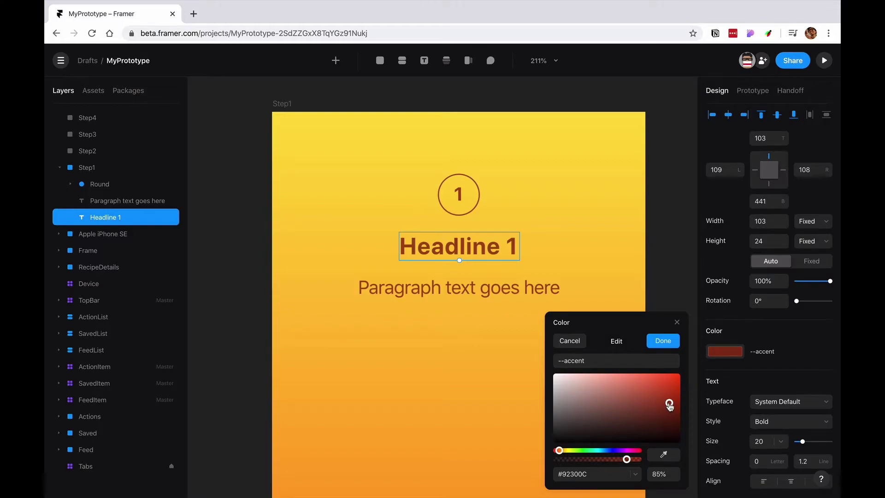
left_click_drag(670, 406, 664, 403)
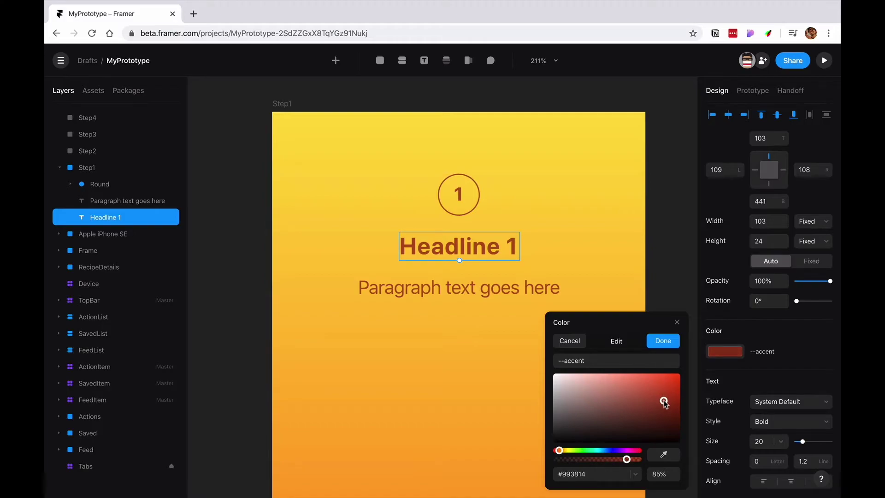
left_click(663, 341)
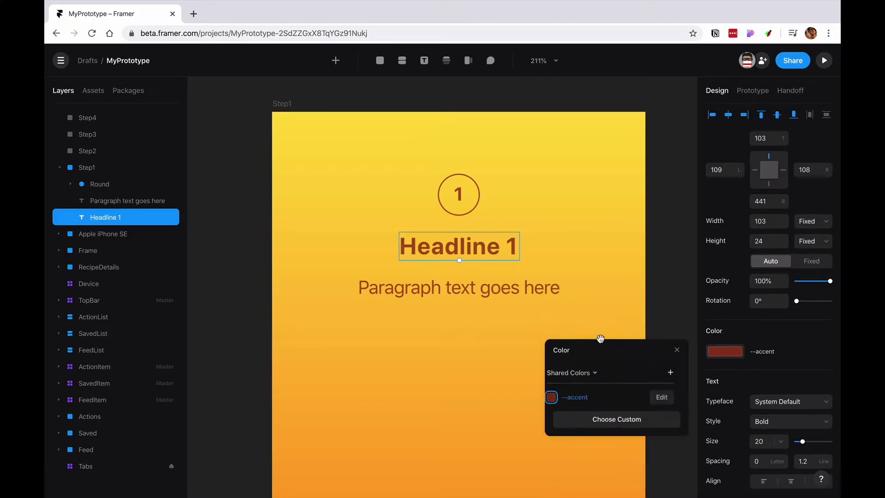
left_click(506, 354)
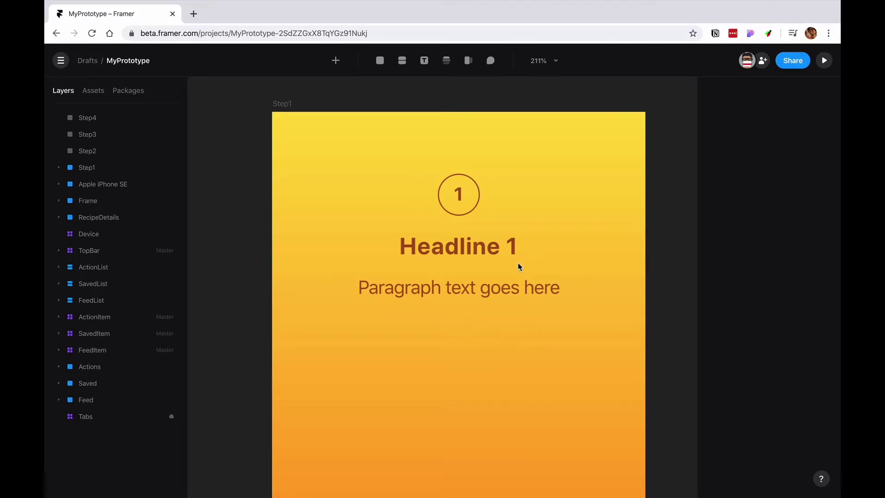
scroll(519, 266, "down", 5)
Nudge the paragraph text on Step1 up a few pixels
left_click(510, 250)
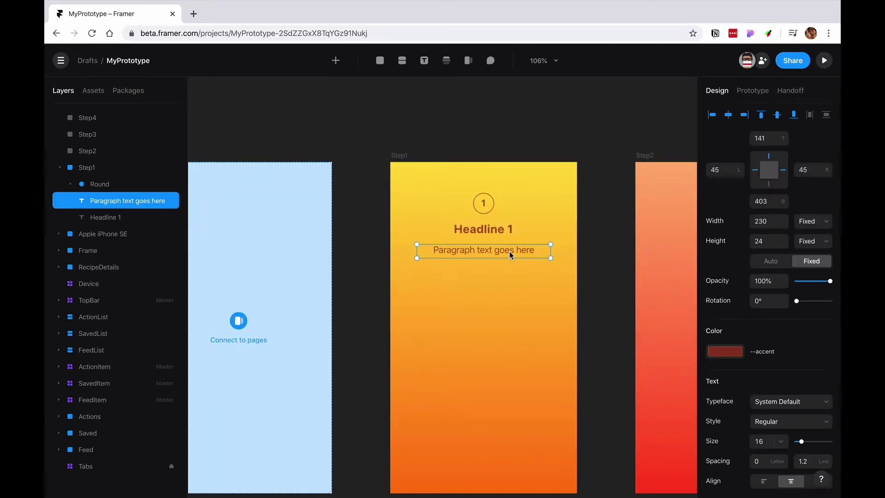
left_click_drag(510, 251, 510, 249)
left_click(510, 314)
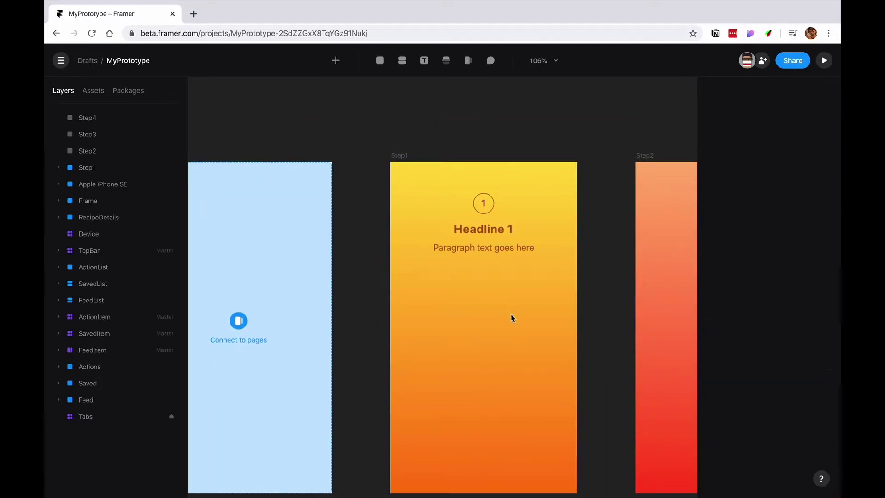
scroll(510, 312, "down", 2)
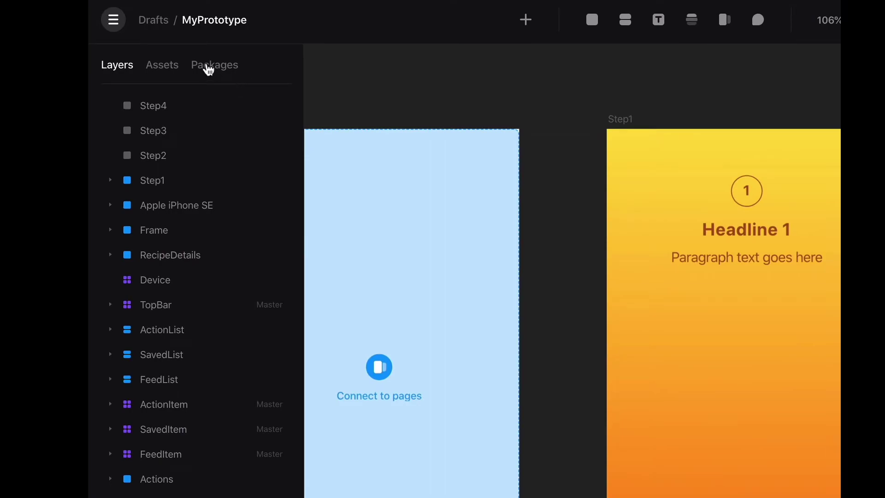
Search packages for 'undr', install unDraw, and show it under Assets
left_click(209, 69)
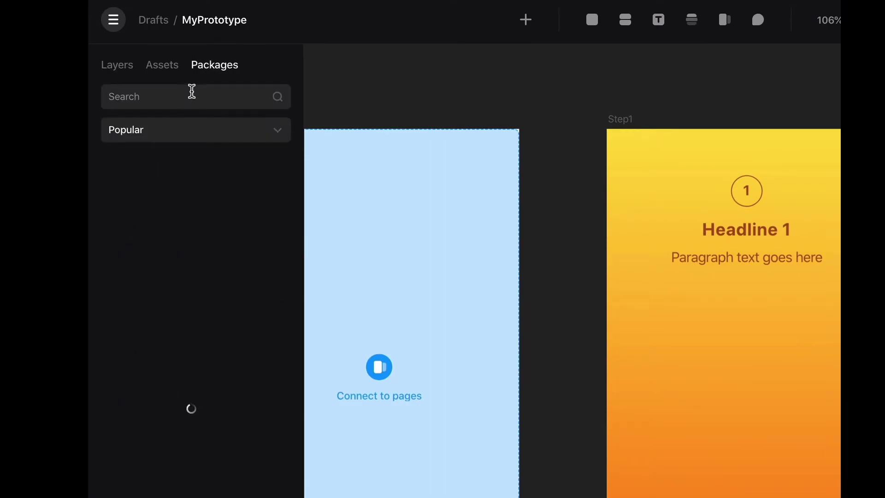
left_click(192, 92)
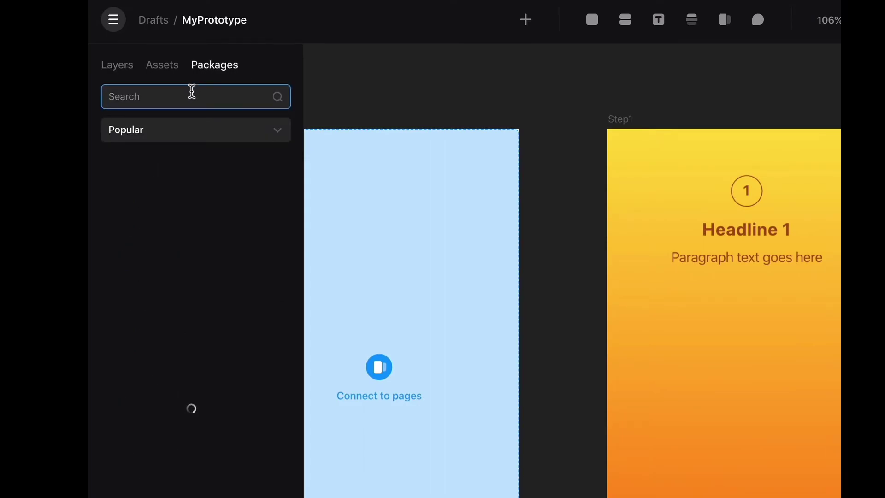
type("un")
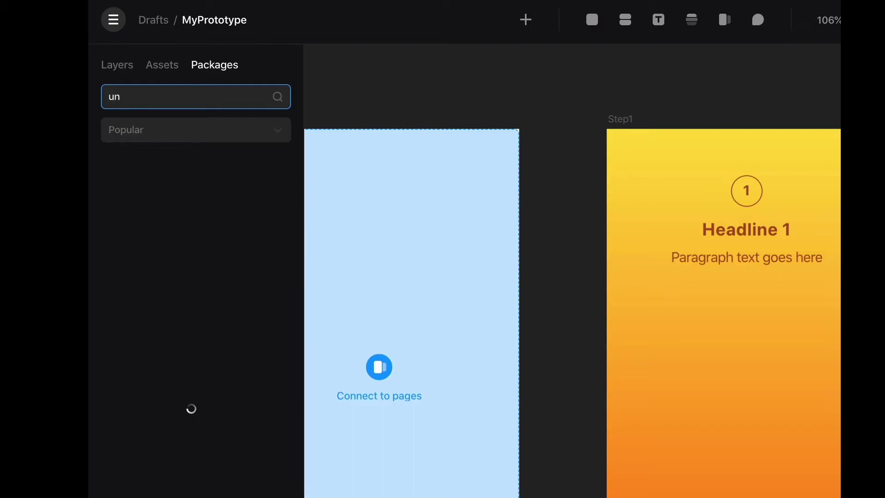
type("dr")
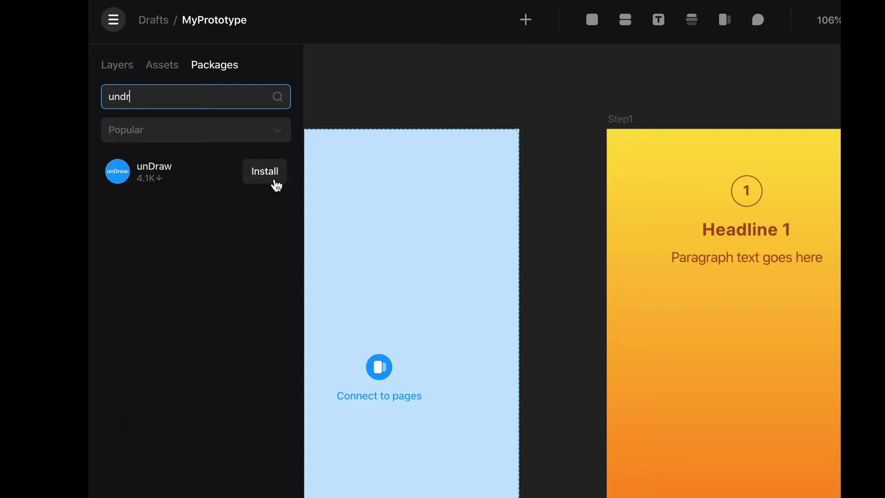
left_click(276, 184)
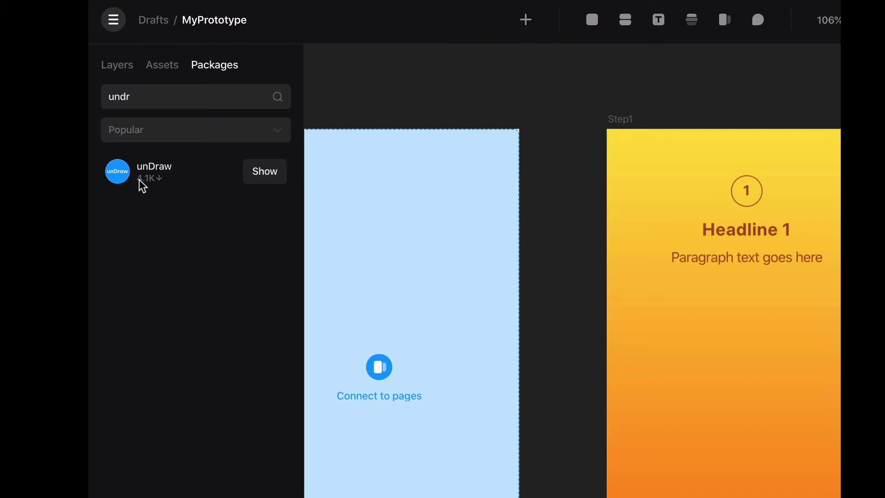
left_click(250, 173)
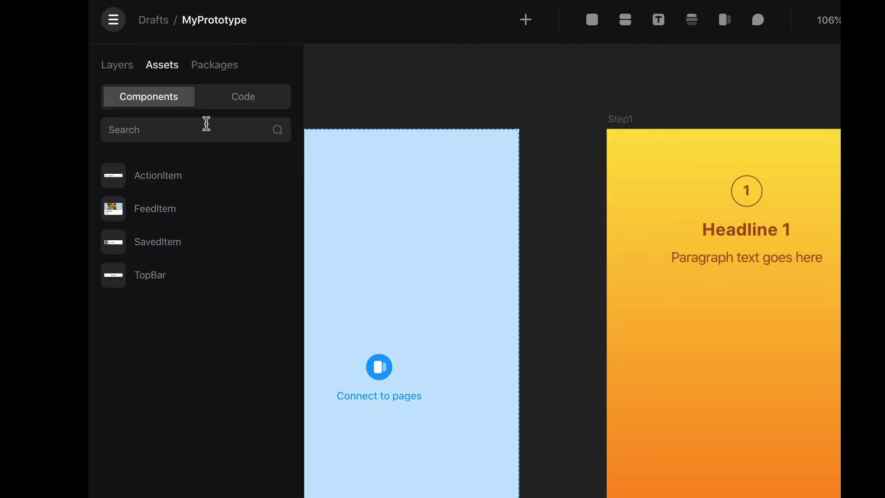
left_click(226, 67)
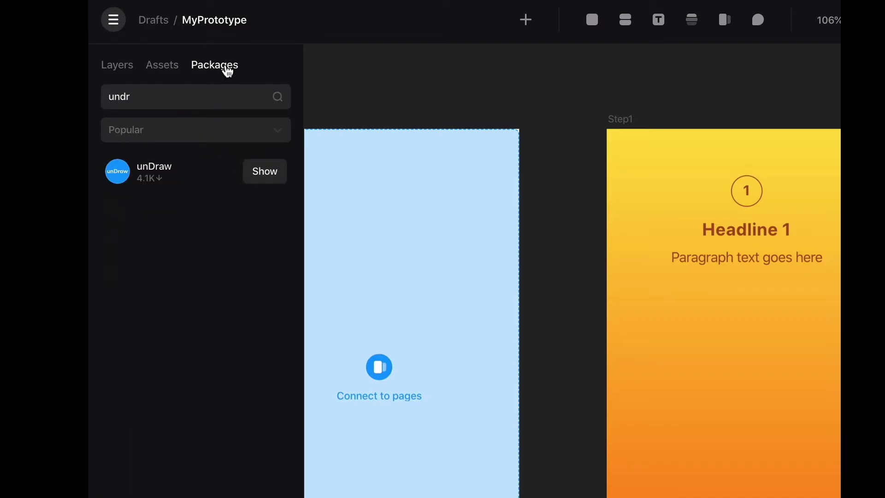
left_click(267, 179)
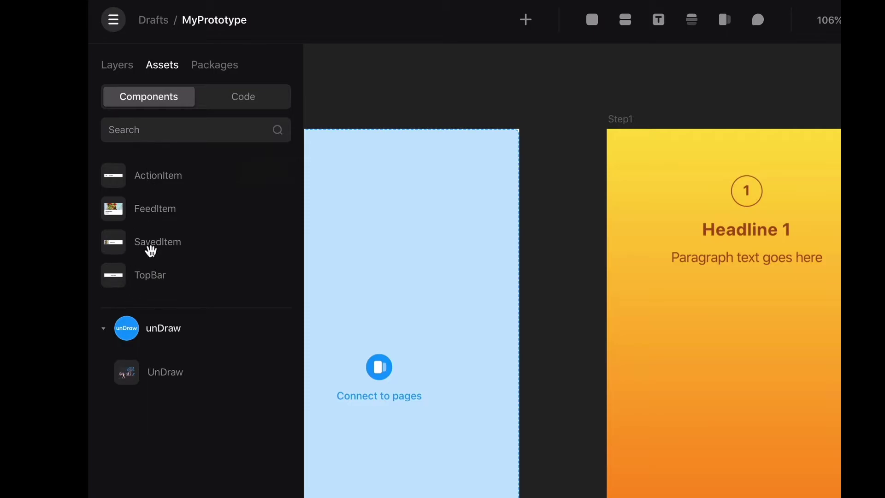
left_click(103, 328)
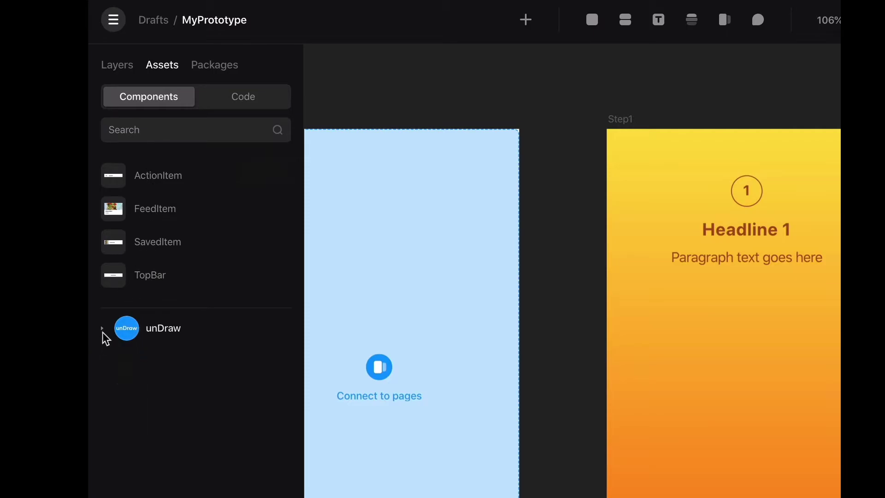
Place the unDraw 'A Day At The Park' illustration on Step1, resized to 242×161 and centred below the paragraph
left_click(103, 328)
left_click_drag(129, 377, 748, 408)
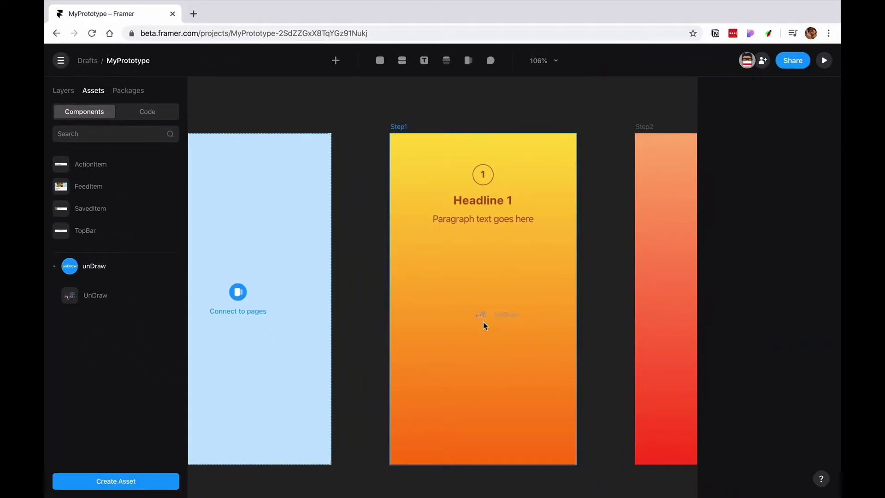
left_click_drag(483, 322, 498, 309)
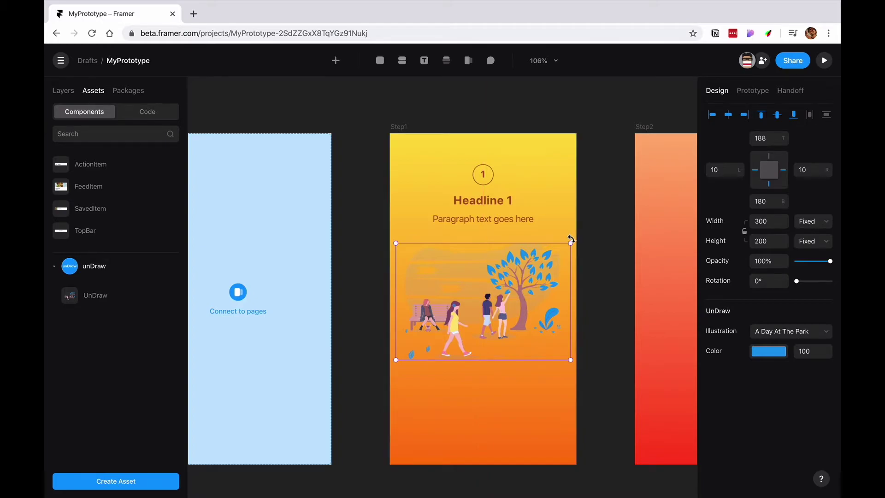
left_click_drag(570, 243, 554, 254)
left_click_drag(484, 311, 486, 301)
key("Escape")
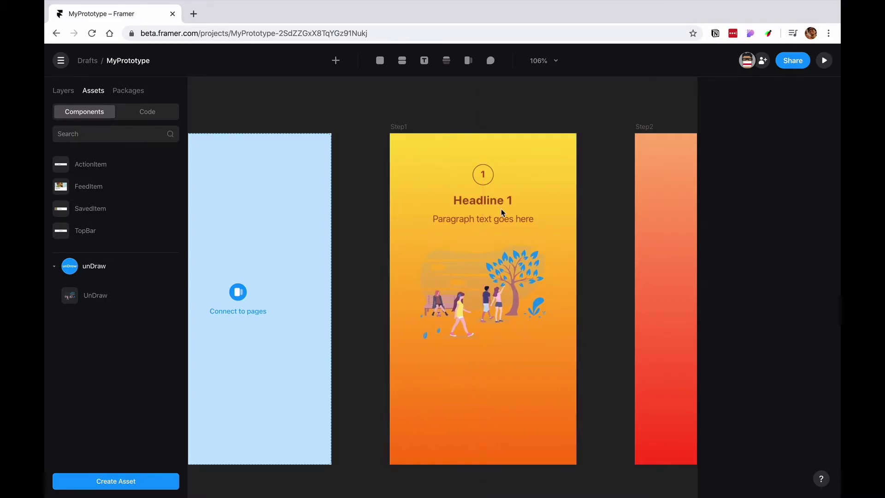
Add a 'Swipe' text layer near the bottom of Step1
key("t")
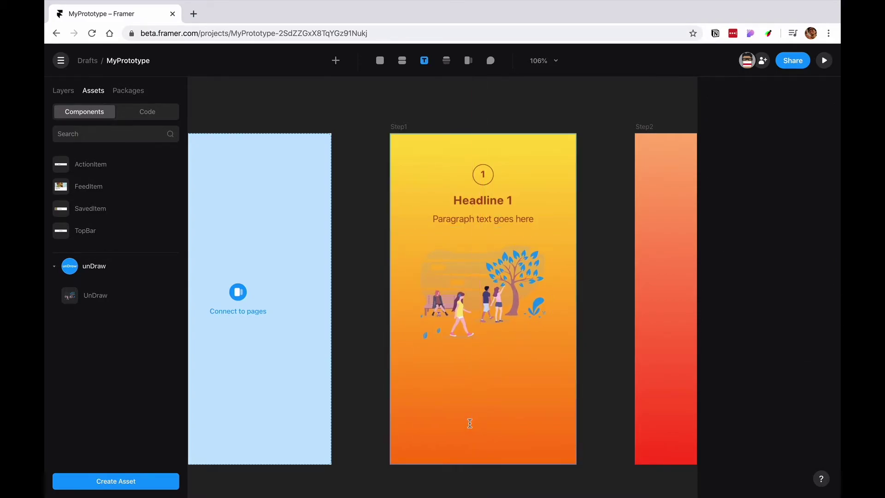
left_click(469, 423)
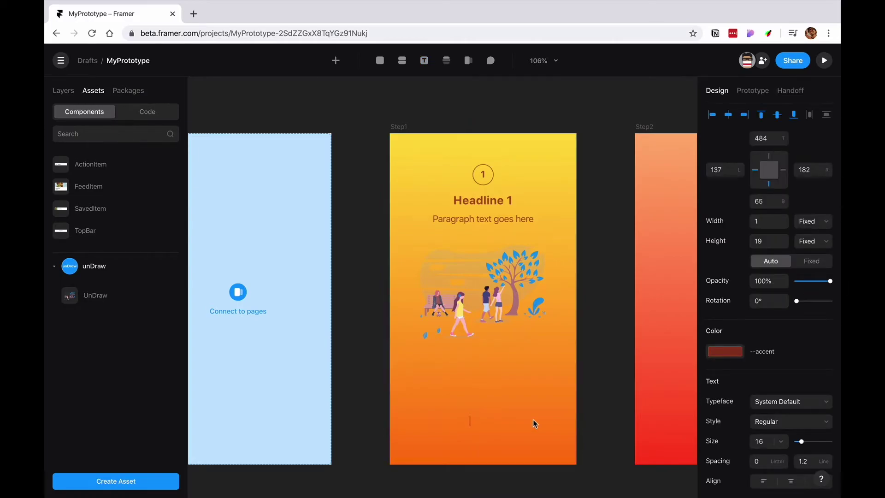
type("Swipe")
key("BackSpace")
left_click(514, 430)
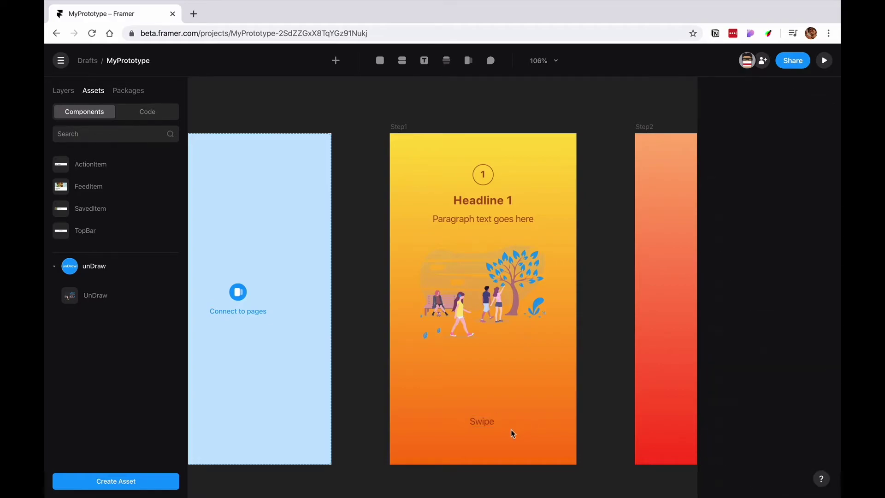
left_click(336, 62)
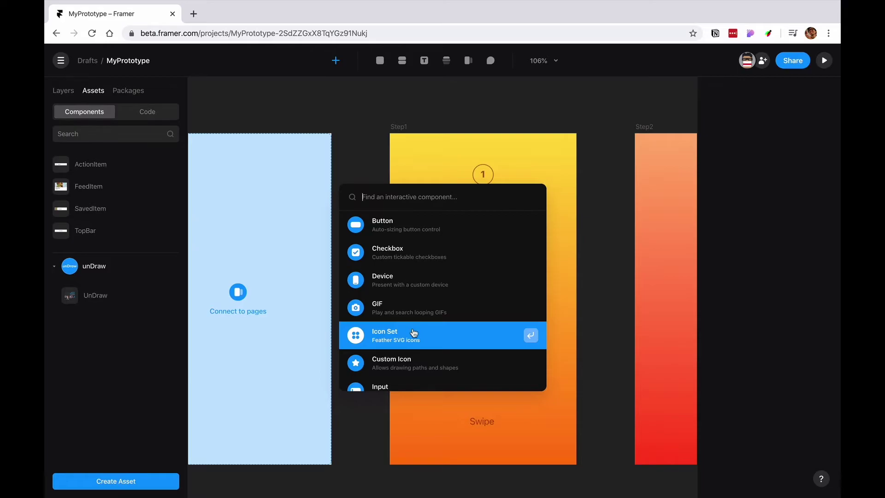
Add an Icon Set component sized 14×14 right beside the Swipe label
left_click(399, 342)
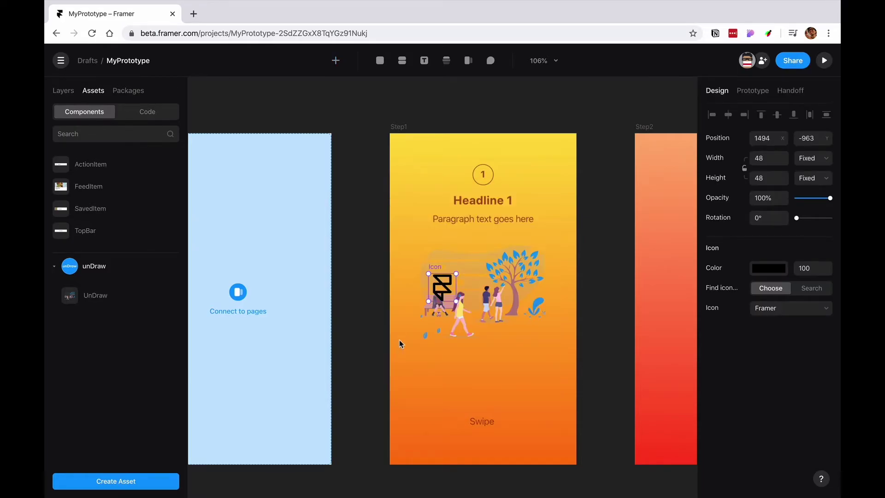
left_click_drag(450, 318, 521, 418)
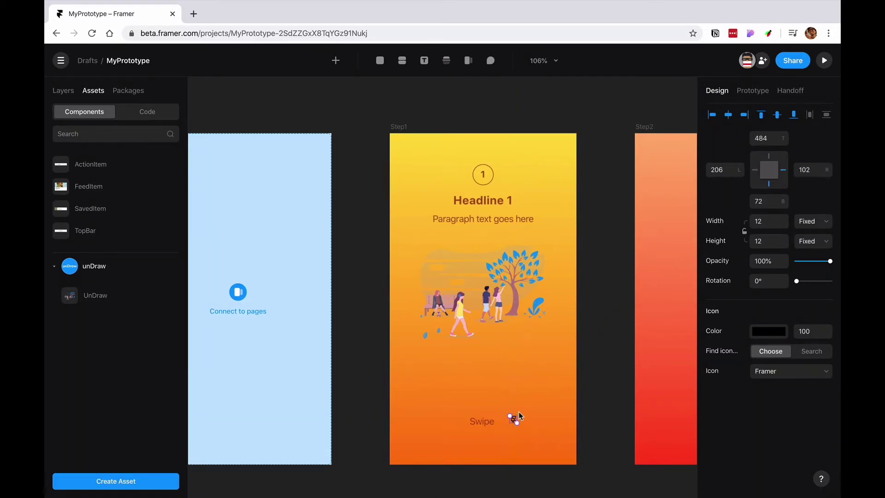
scroll(519, 411, "up", 5)
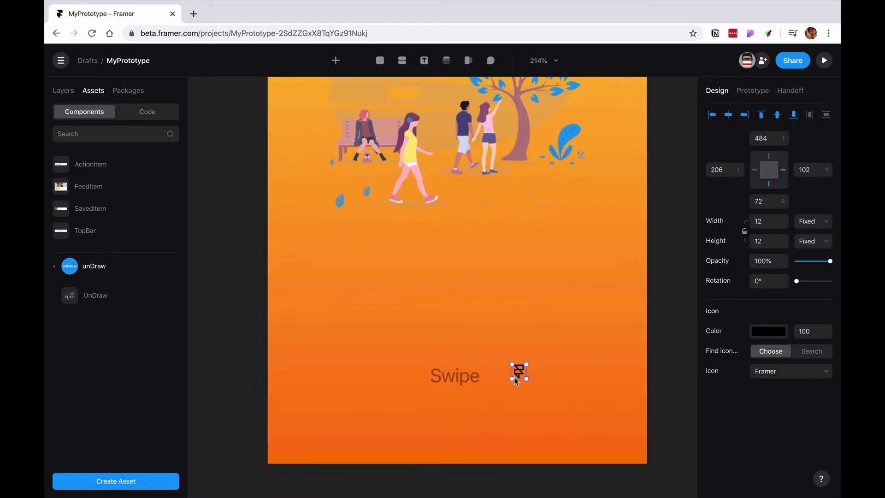
mouse_move(515, 378)
left_mouse_down()
mouse_move(493, 381)
mouse_move(505, 366)
left_mouse_up()
left_click_drag(505, 366, 498, 373)
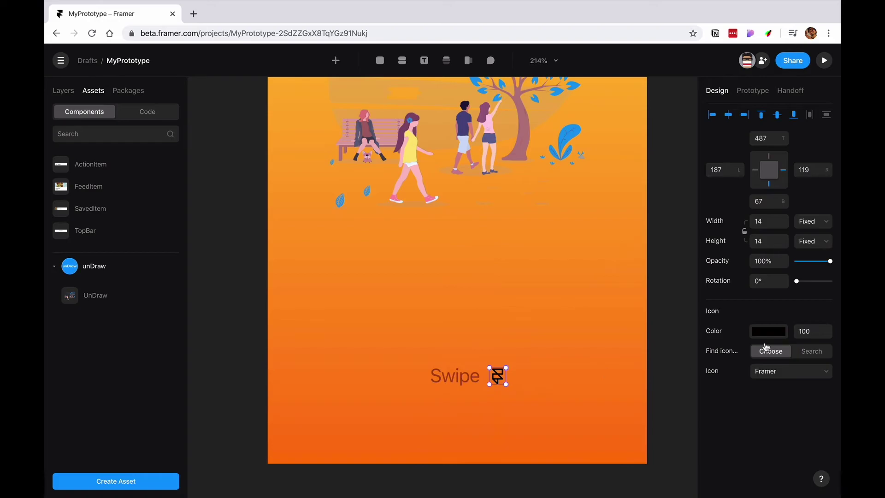
Change the icon to ChevronRight, after trying Folder and Flag
left_click(760, 377)
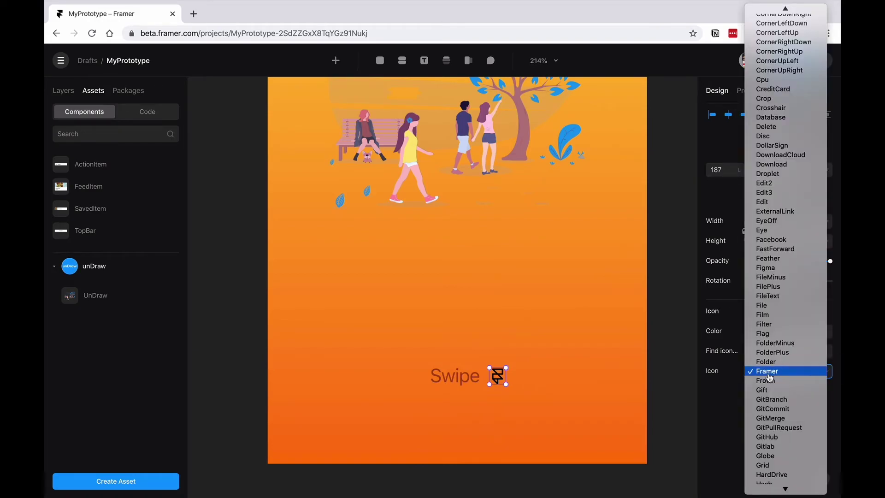
left_click(766, 362)
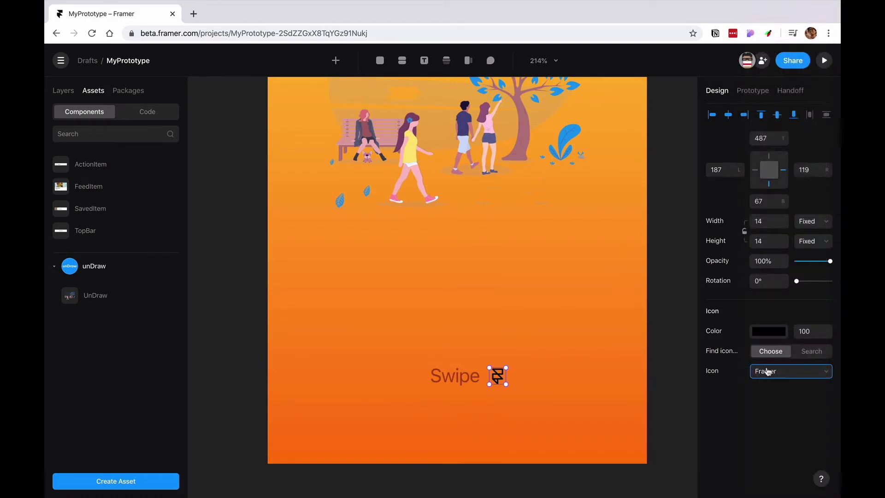
left_click(771, 376)
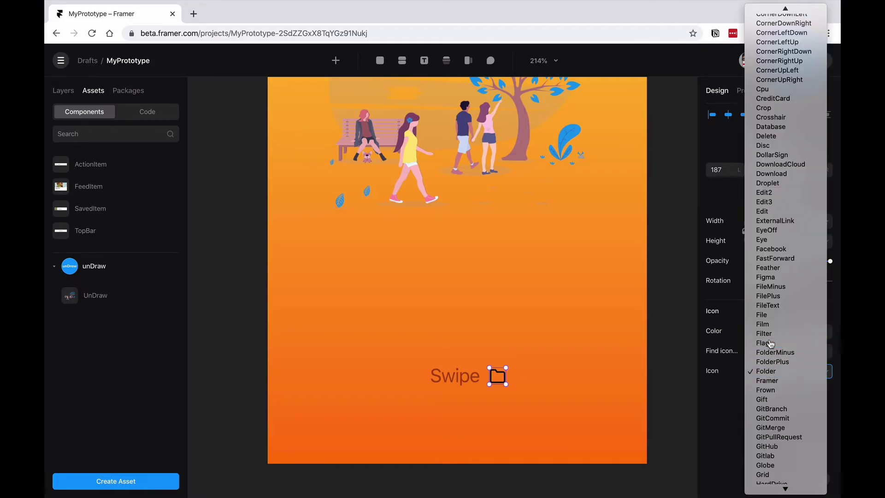
left_click(770, 349)
left_click(771, 376)
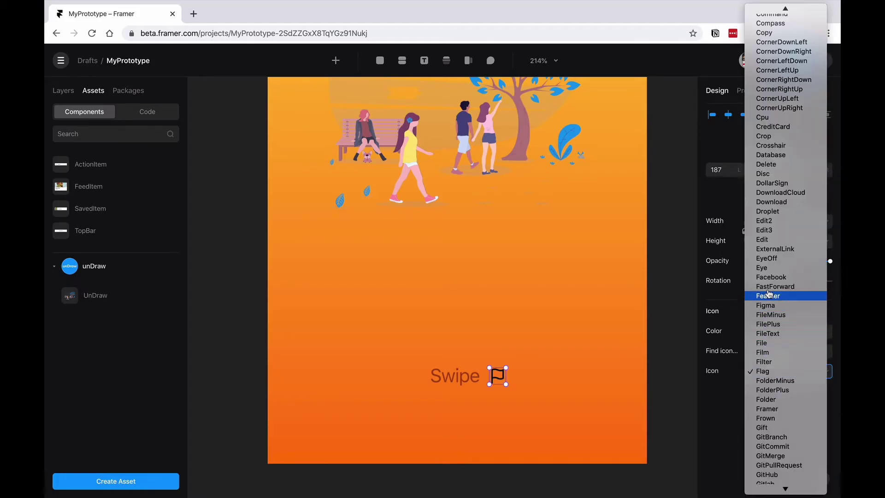
scroll(767, 276, "up", 2)
scroll(766, 184, "up", 5)
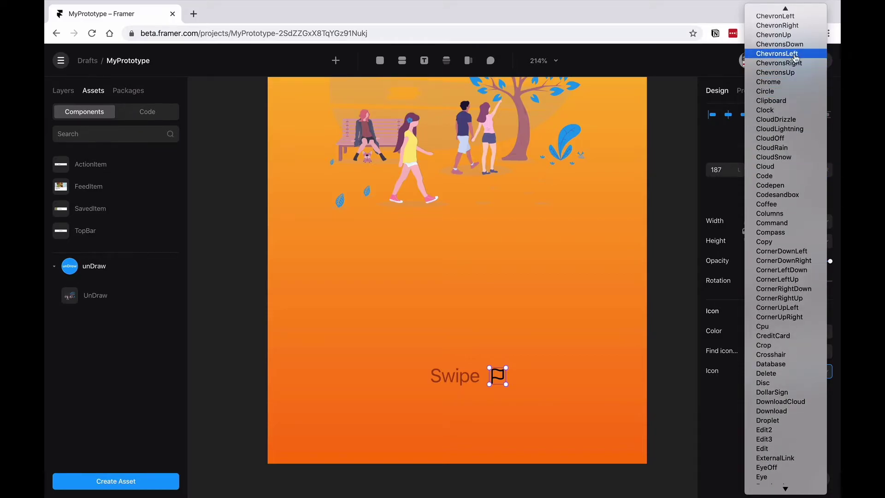
scroll(793, 55, "up", 2)
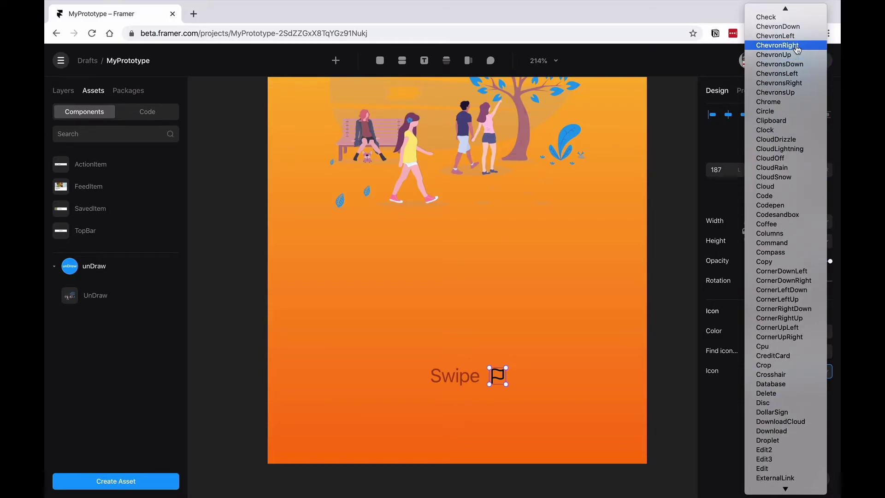
left_click(637, 249)
Select the Swipe label and chevron together, try moving them up, then undo the move
key("Escape")
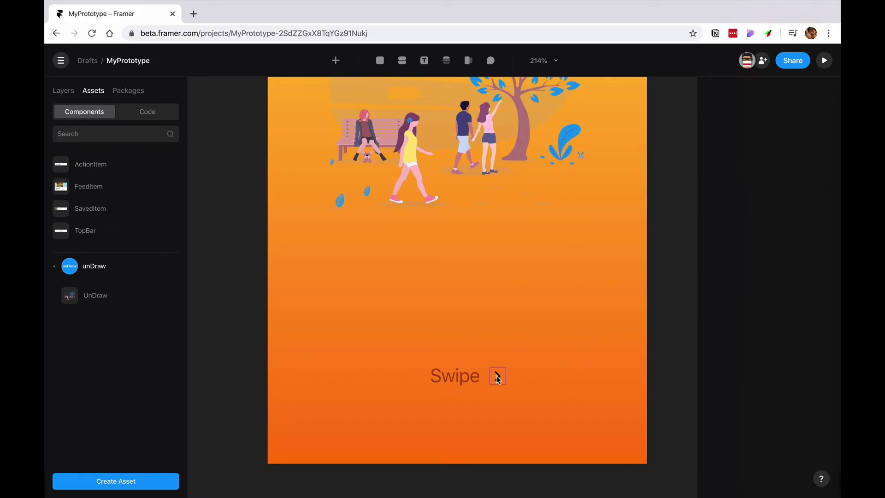
left_click(498, 379)
key("Escape")
left_click_drag(441, 350, 519, 399)
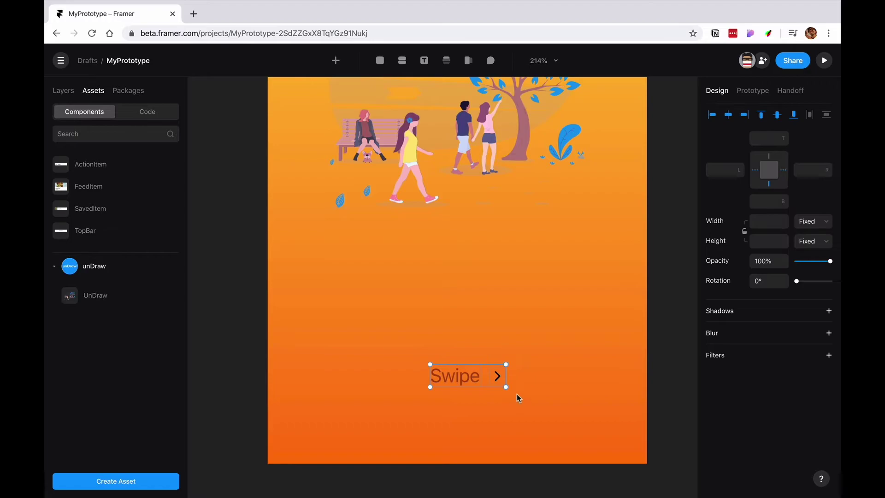
mouse_move(456, 379)
left_mouse_down()
mouse_move(456, 388)
mouse_move(450, 365)
left_mouse_up()
key("Escape")
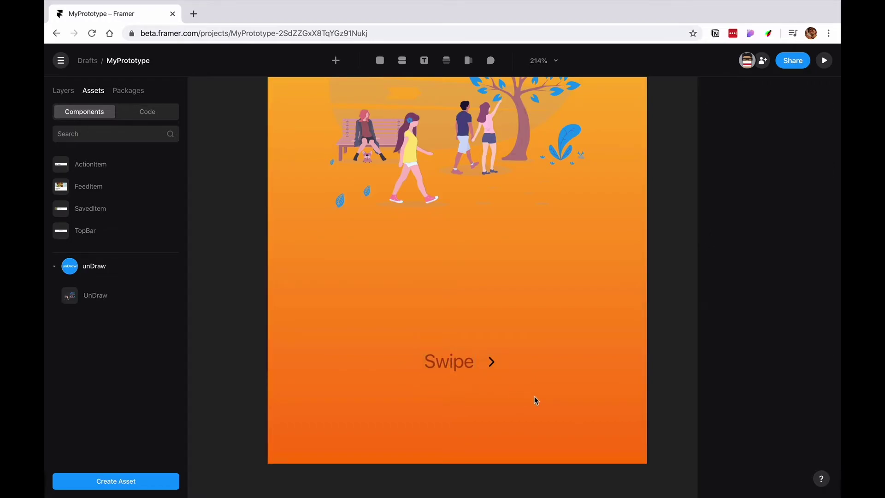
key("ctrl+z")
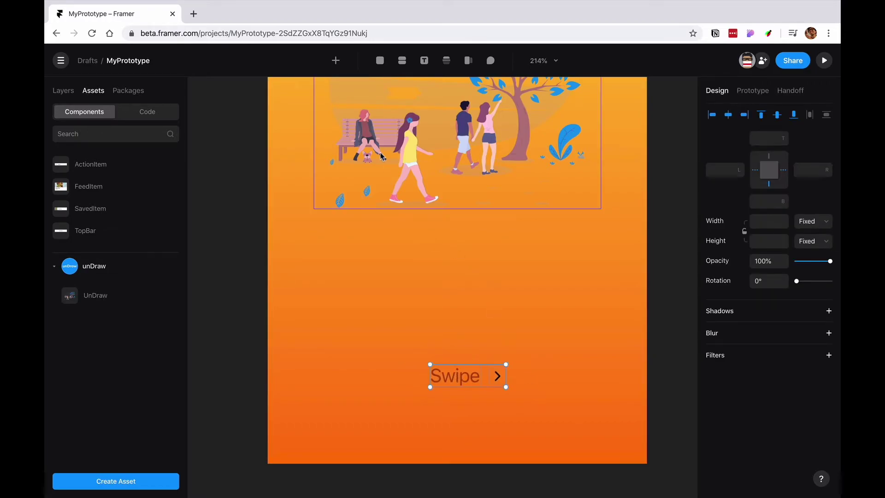
Draw a frame around Swipe and the chevron, set its fill to 0%, and centre it horizontally on Step1
left_click(380, 61)
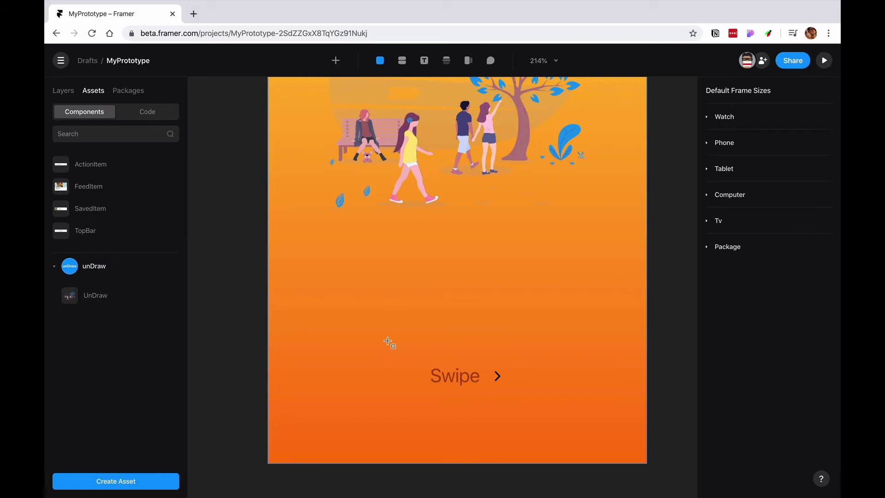
left_click_drag(388, 341, 538, 411)
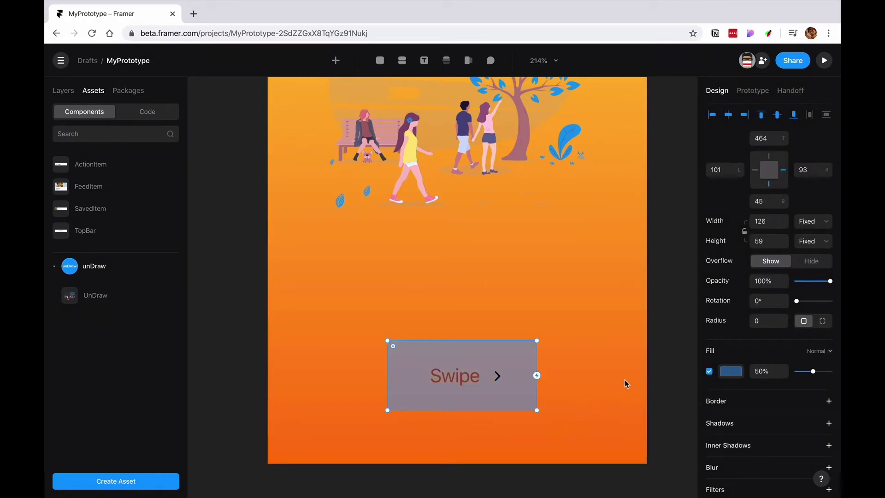
mouse_move(511, 394)
left_mouse_down()
mouse_move(492, 403)
mouse_move(507, 397)
left_mouse_up()
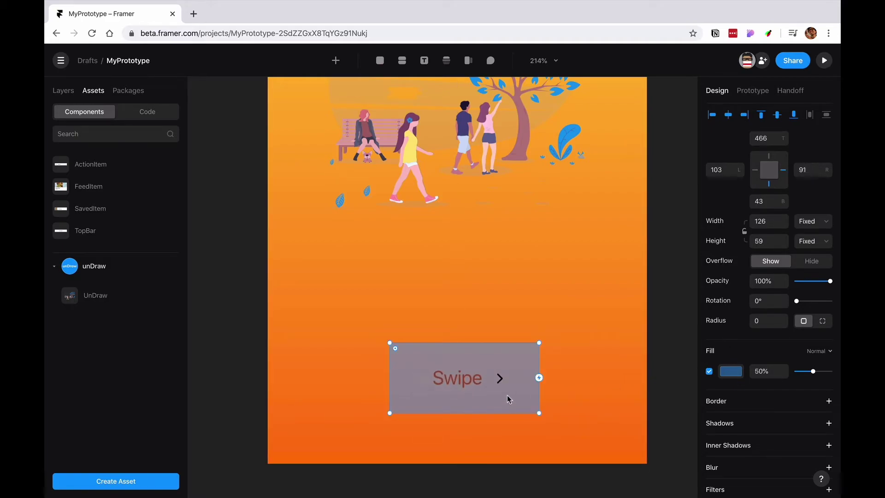
key("ctrl+z")
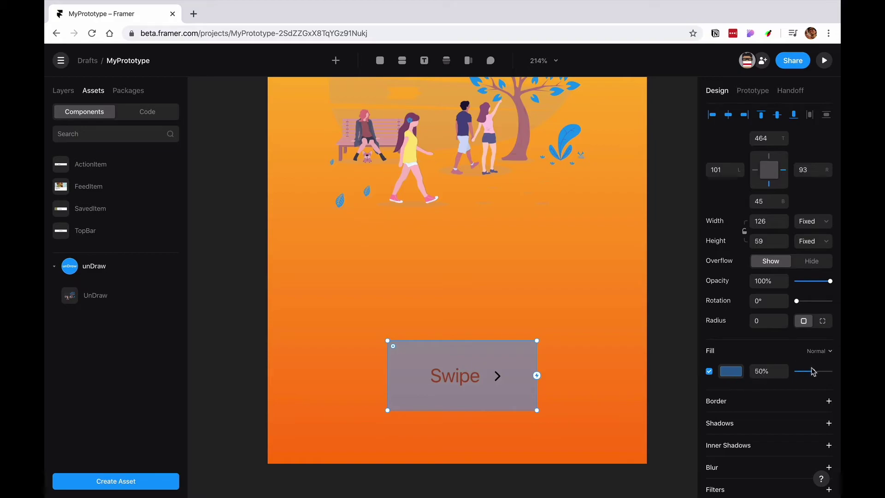
left_click_drag(813, 375, 789, 381)
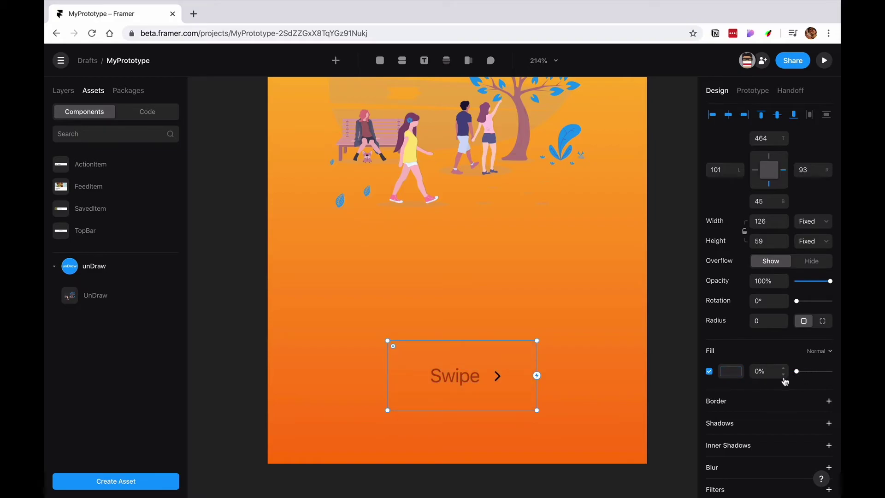
left_click(561, 383)
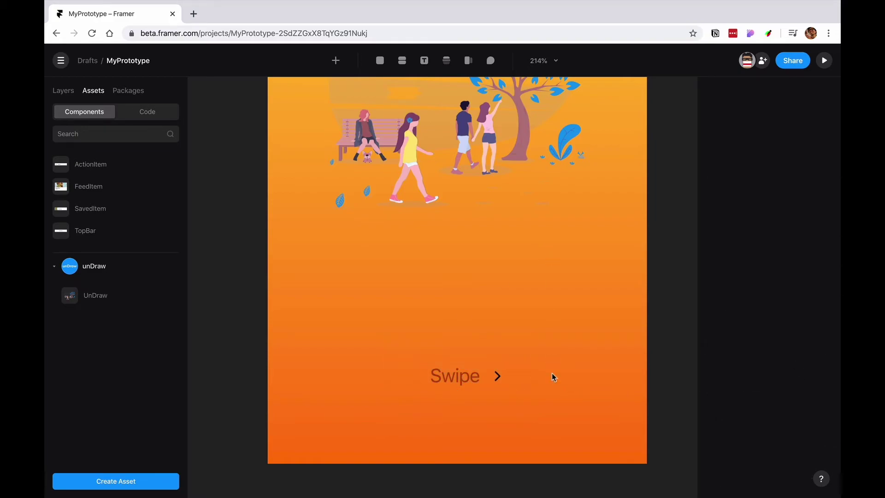
scroll(556, 376, "down", 5)
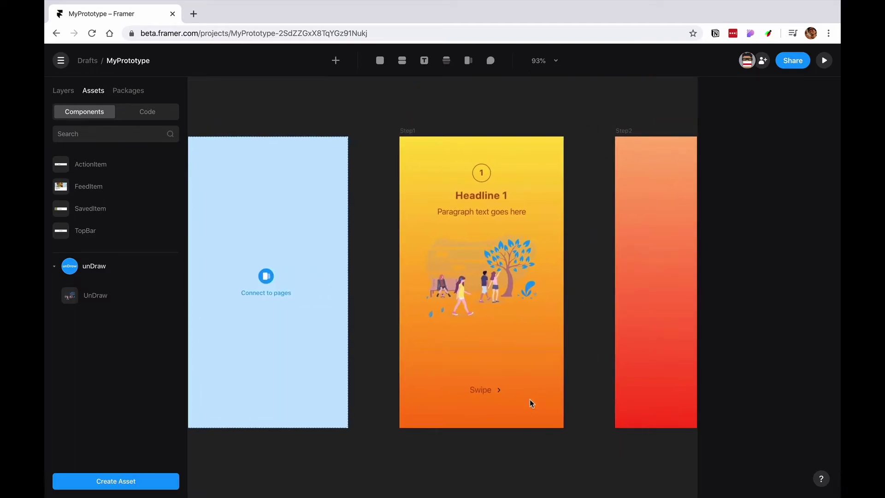
left_click_drag(497, 400, 490, 399)
key("Escape")
Set the chevron icon's colour to the shared --accent colour
scroll(493, 396, "up", 5)
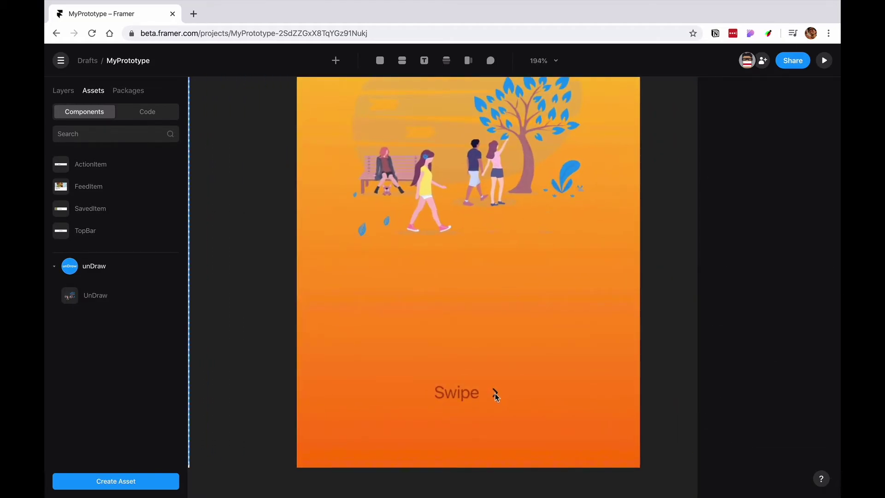
left_click(495, 396)
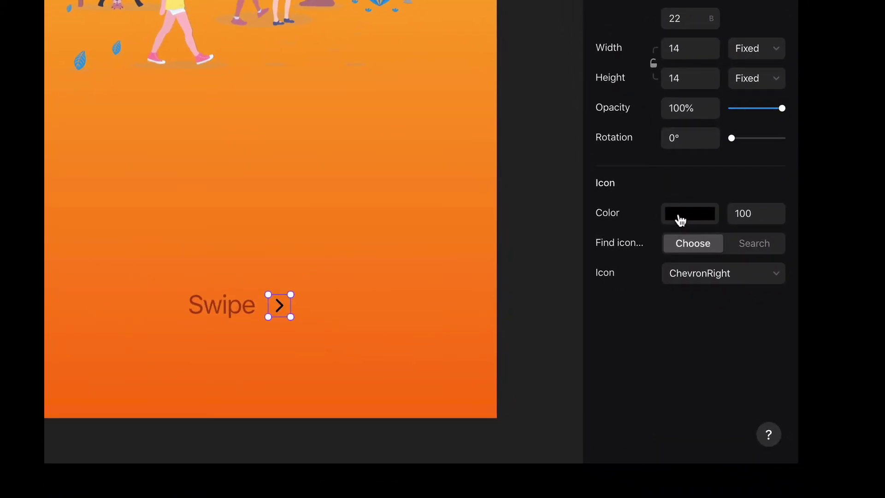
left_click(681, 220)
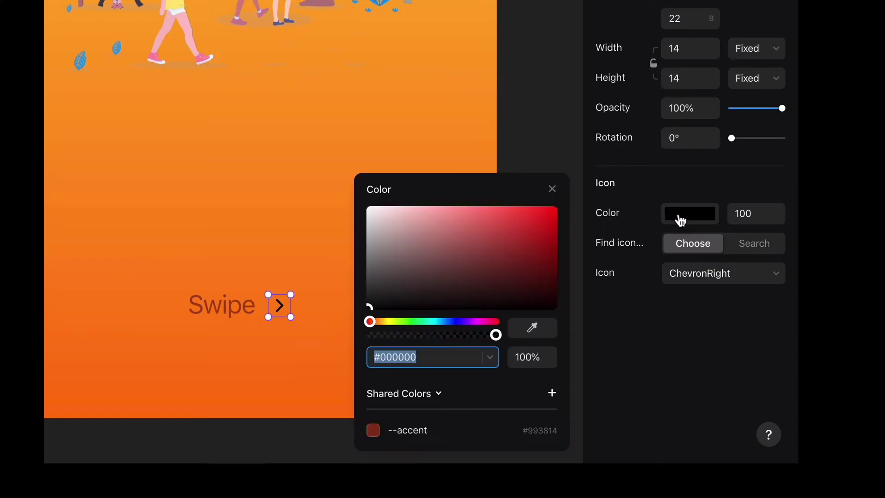
left_click(425, 436)
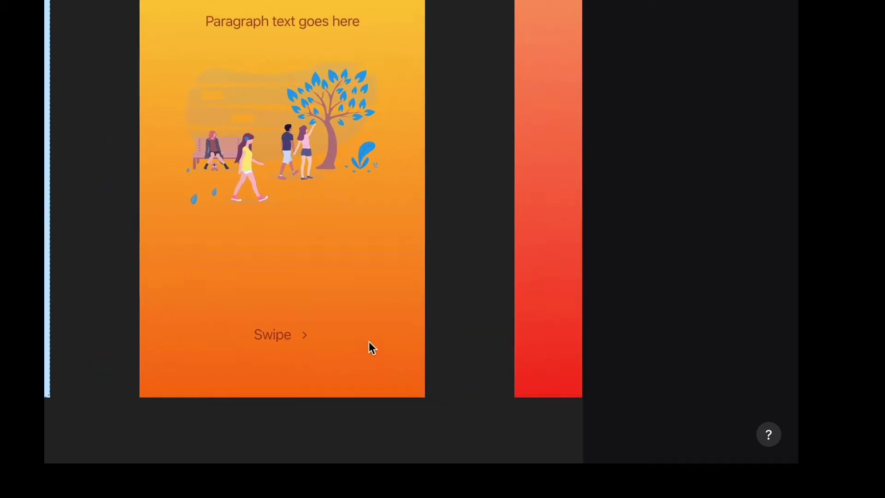
scroll(368, 342, "right", 4)
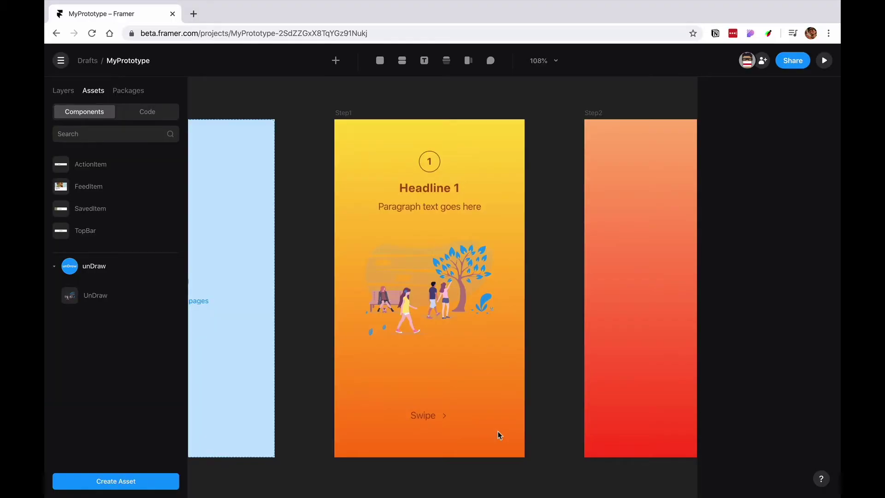
left_click(163, 67)
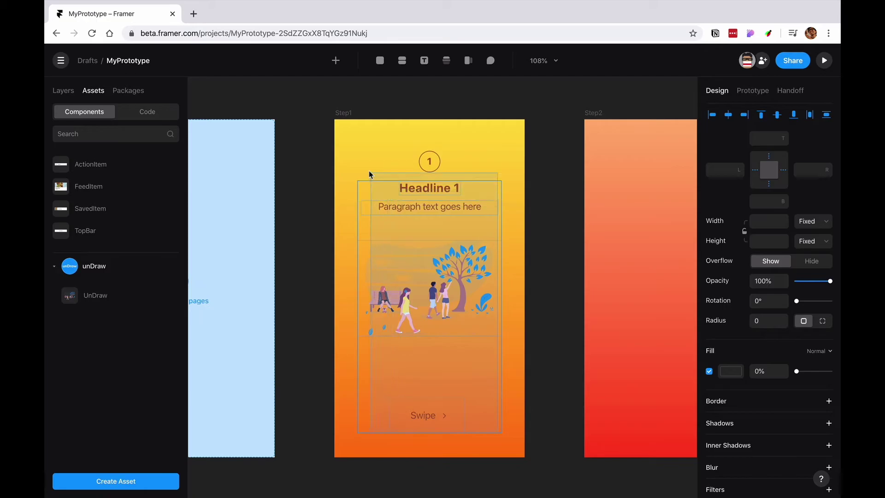
Paste the copied Step1 content into the Step2, Step3 and Step4 frames
left_click(562, 209)
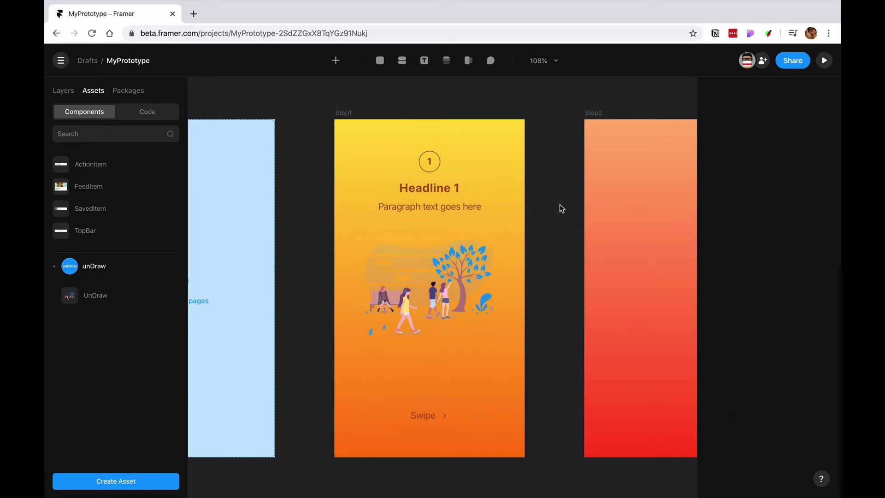
scroll(561, 209, "right", 5)
left_click(403, 102)
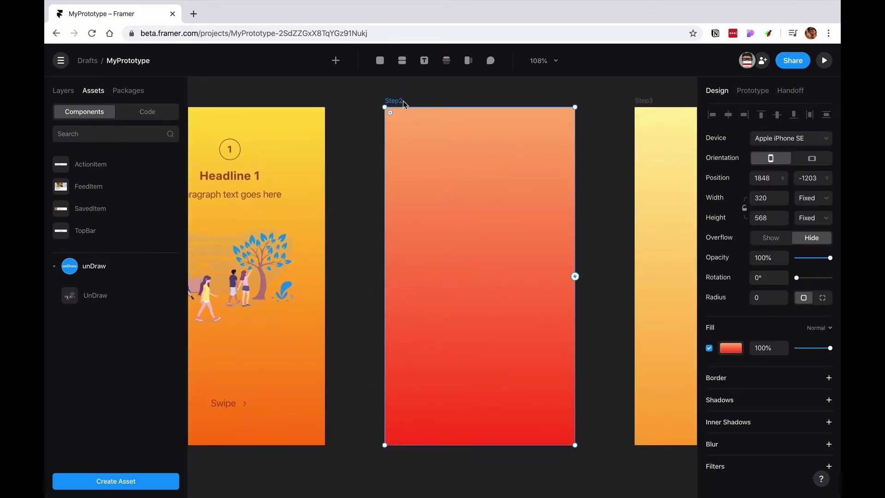
key("ctrl+v")
scroll(415, 121, "right", 5)
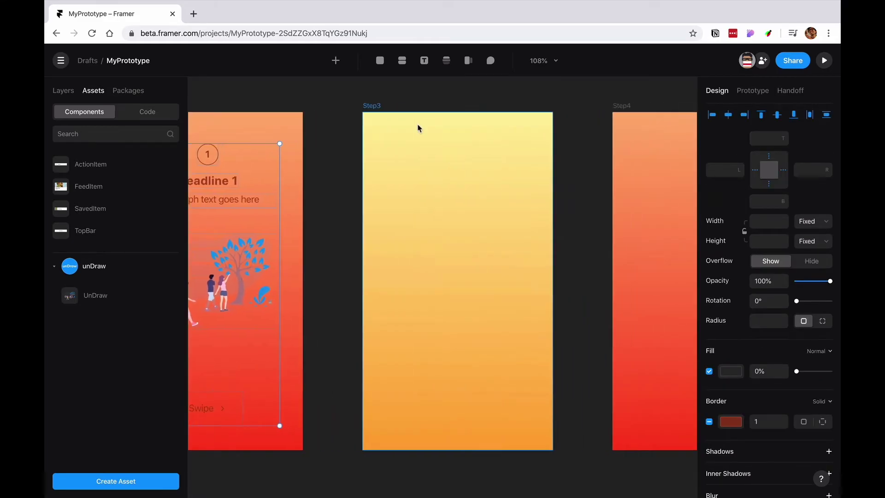
left_click(363, 104)
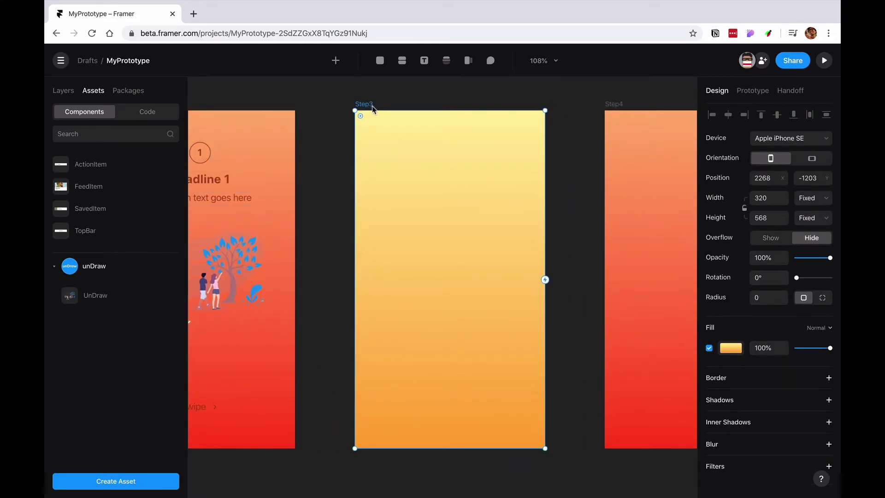
key("ctrl+v")
scroll(446, 124, "right", 3)
left_click(447, 121)
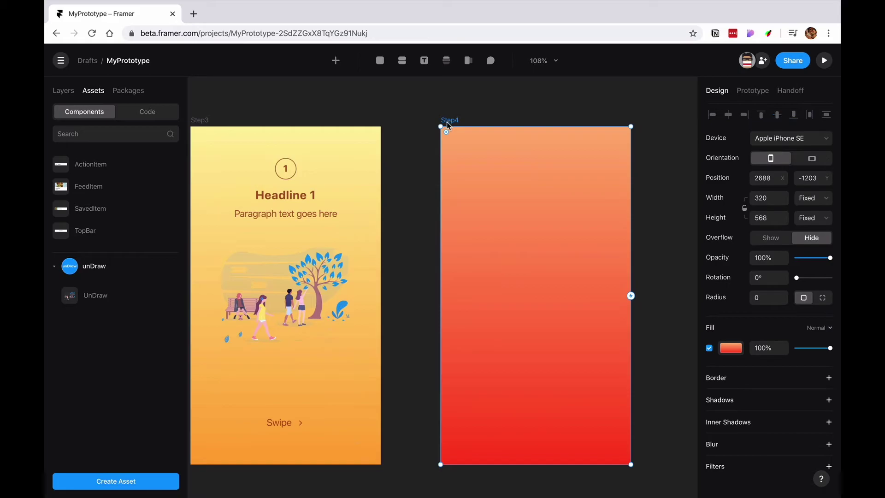
key("ctrl+v")
left_click(430, 193)
scroll(449, 194, "left", 2)
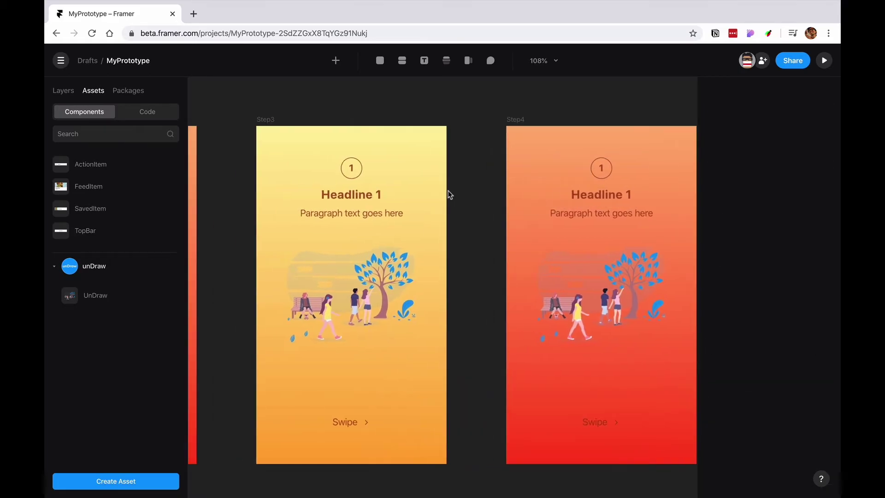
scroll(449, 195, "left", 10)
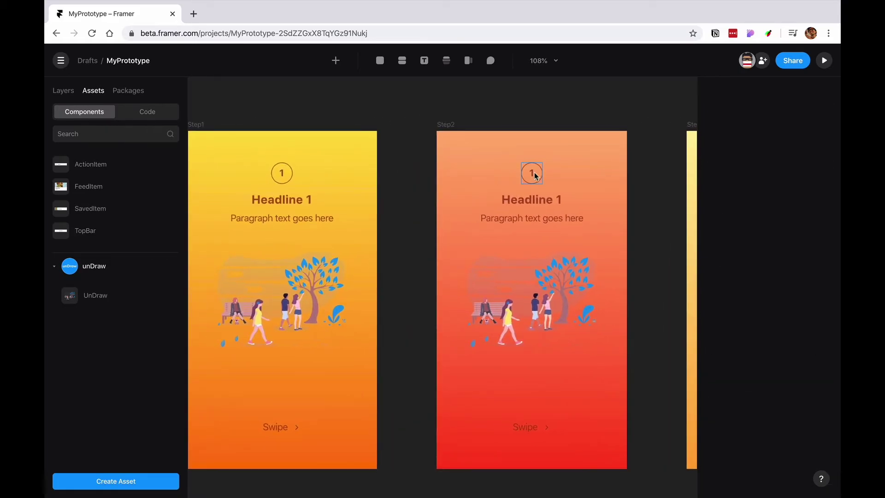
Change Step2's badge digit to 2 and its headline to Headline 2
double_click(535, 175)
type("2")
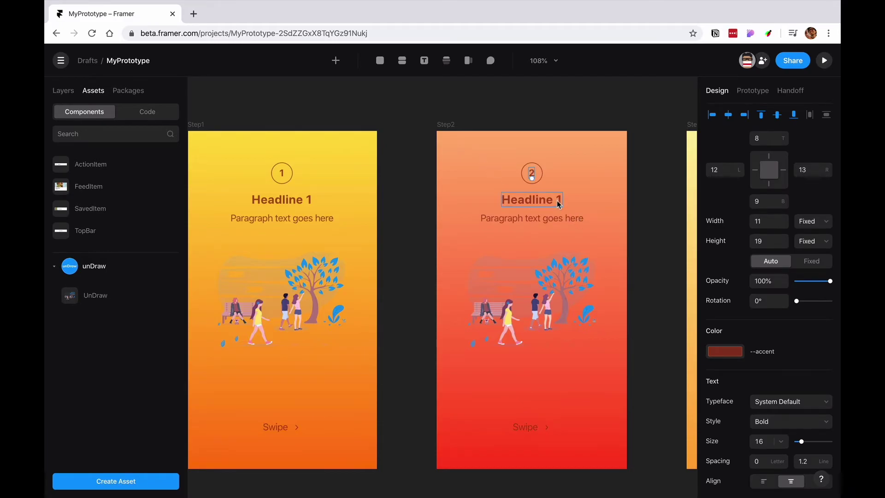
double_click(557, 199)
type("2")
key("Escape")
scroll(597, 247, "right", 4)
Switch Step2's UnDraw illustration to a shopping scene
left_click(353, 295)
left_click(791, 330)
left_click(779, 406)
left_click(478, 341)
scroll(477, 342, "right", 5)
Change Step3's badge digit to 3 and its headline to Headline 3
double_click(475, 171)
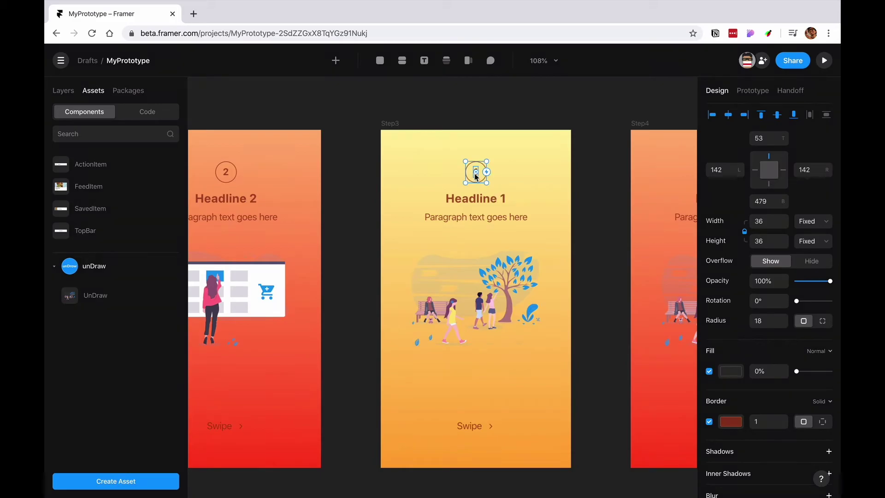
scroll(474, 172, "up", 5)
type("3")
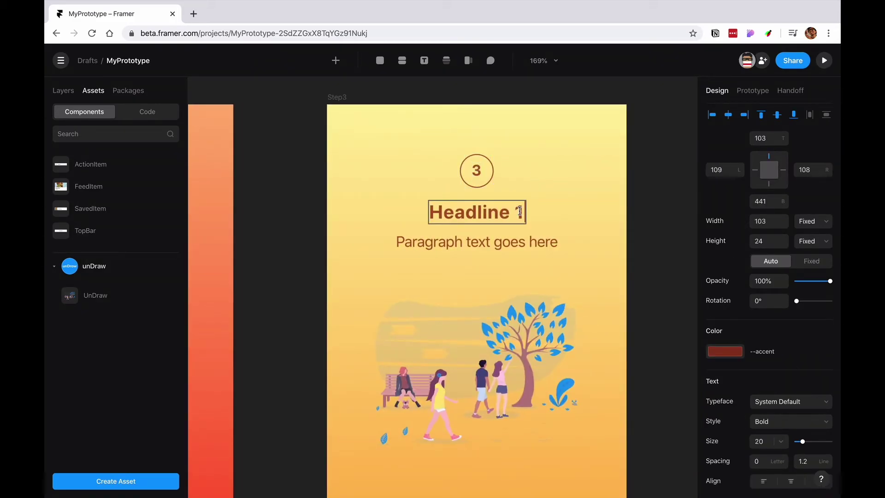
double_click(524, 212)
type("Headline 3")
scroll(475, 300, "down", 2)
left_click(452, 295)
Switch Step3's UnDraw illustration to a traveller scene
left_click(779, 332)
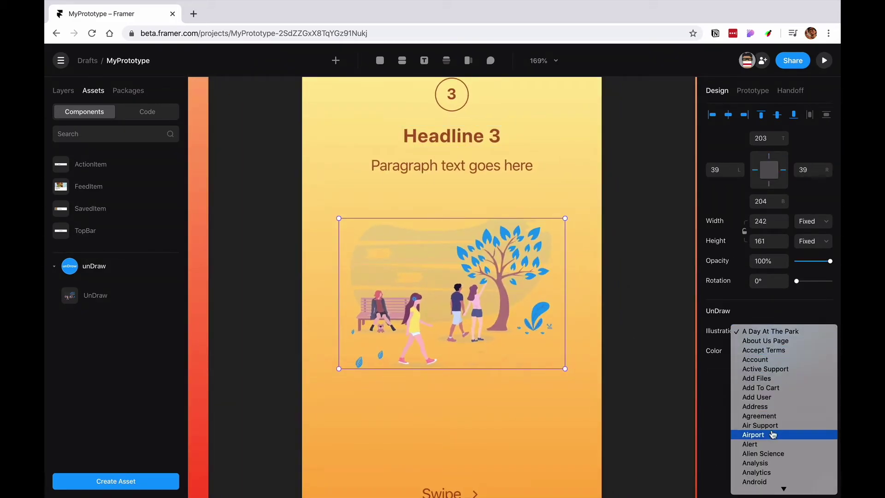
left_click(779, 432)
scroll(582, 356, "down", 5)
scroll(559, 336, "up", 5)
Change Step4's badge digit to 4 and its headline to Headline 4
double_click(550, 328)
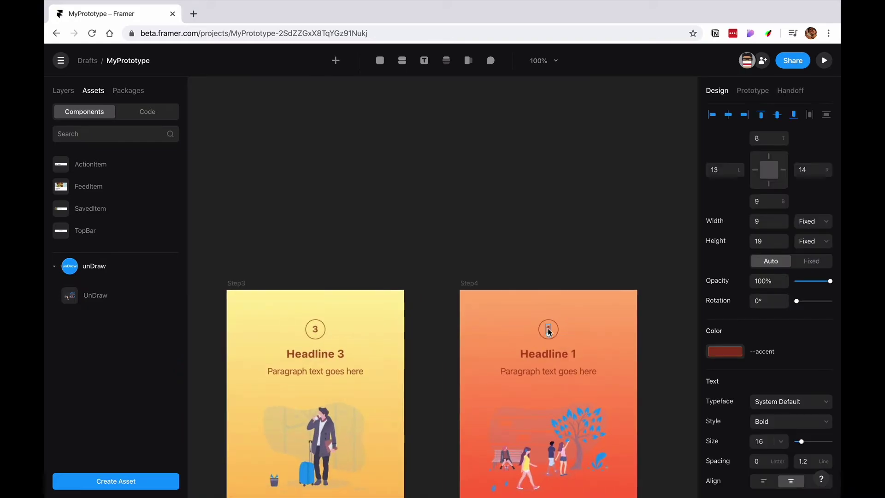
type("4")
scroll(553, 326, "down", 3)
double_click(530, 265)
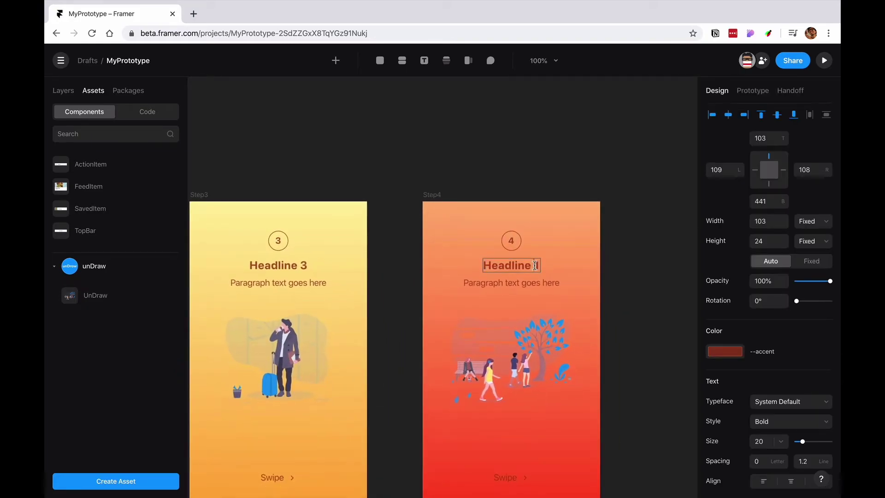
type("Headline 4")
scroll(530, 267, "down", 3)
Set Step4's illustration to Woman, after briefly trying Word Of Mouth
left_click(529, 289)
left_click(779, 331)
scroll(761, 415, "down", 15)
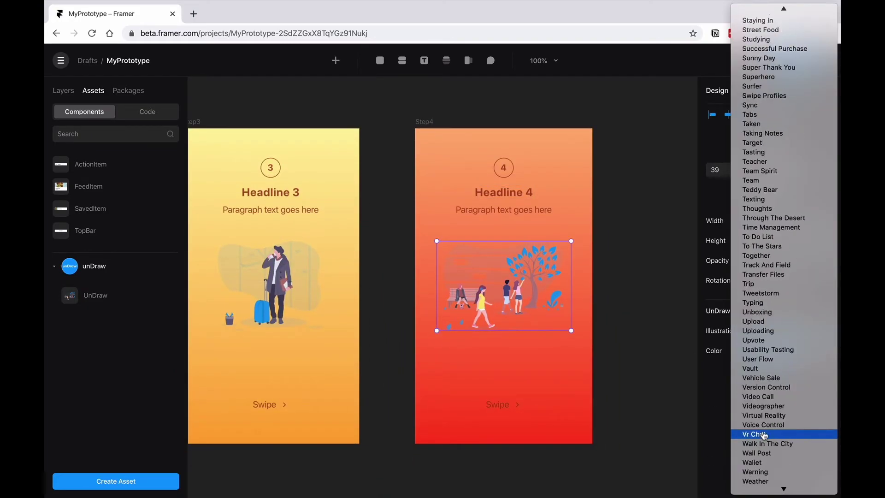
left_click(761, 404)
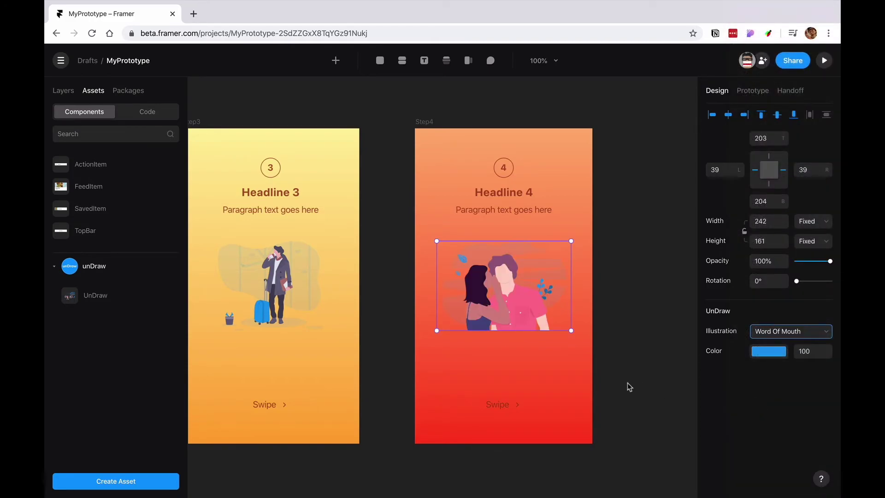
left_click(768, 334)
left_click(644, 335)
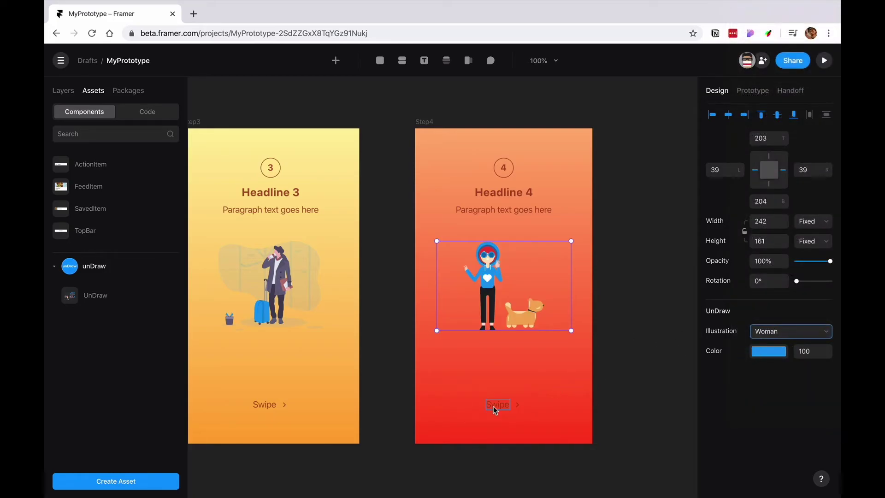
left_click(565, 402)
Delete the arrow icon from Swipe and fill its frame with the --accent colour
left_click(514, 406)
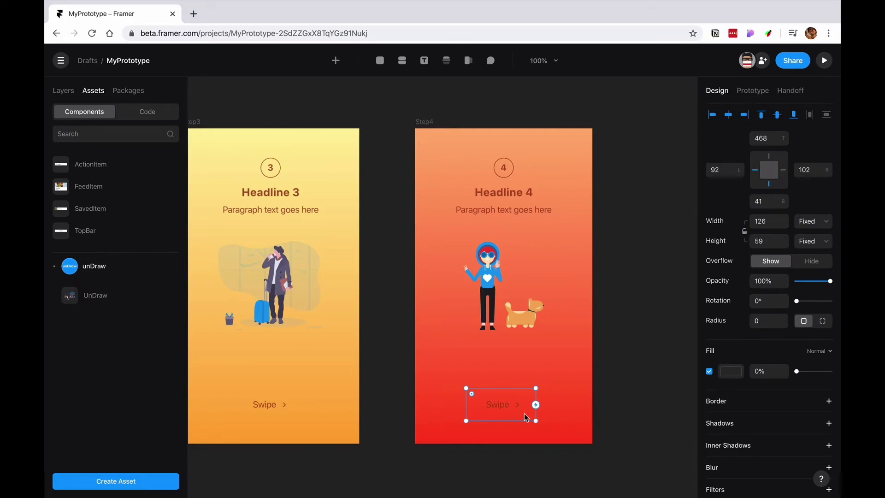
double_click(518, 406)
key("Delete")
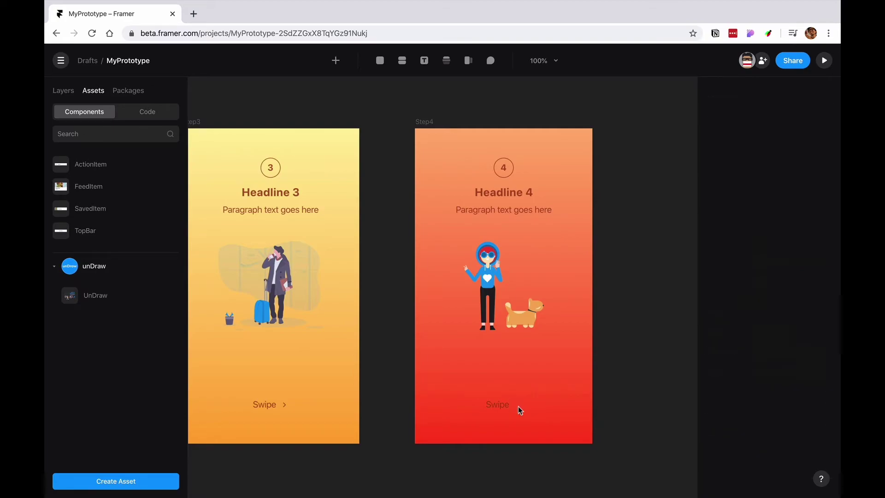
left_click(515, 416)
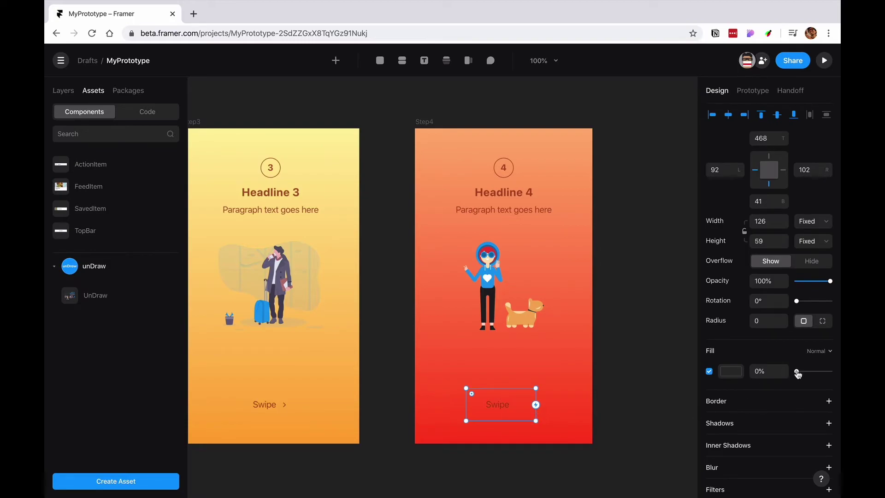
left_click_drag(798, 372, 801, 372)
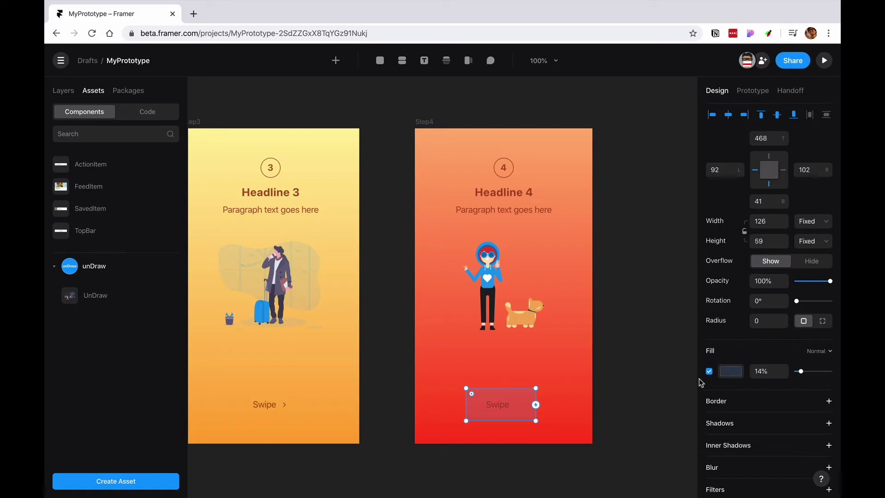
left_click(730, 375)
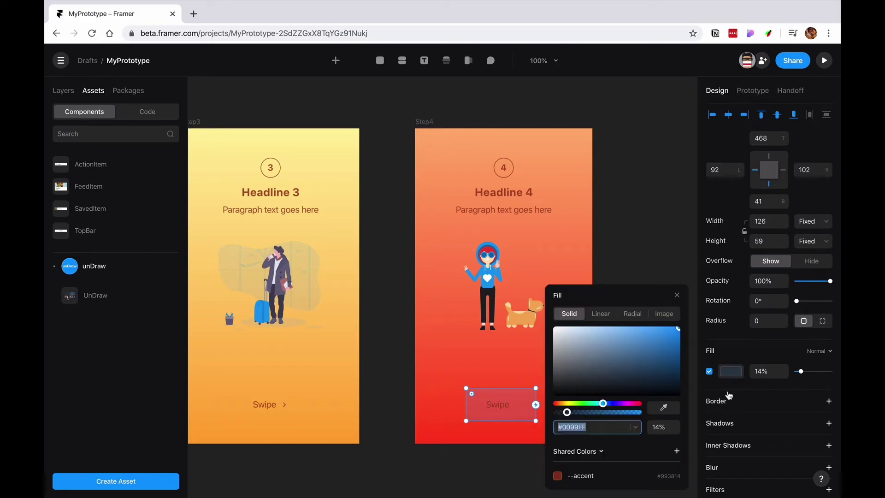
left_click(582, 476)
key("t")
Make the Swipe label text colour white at 85%
left_click(498, 405)
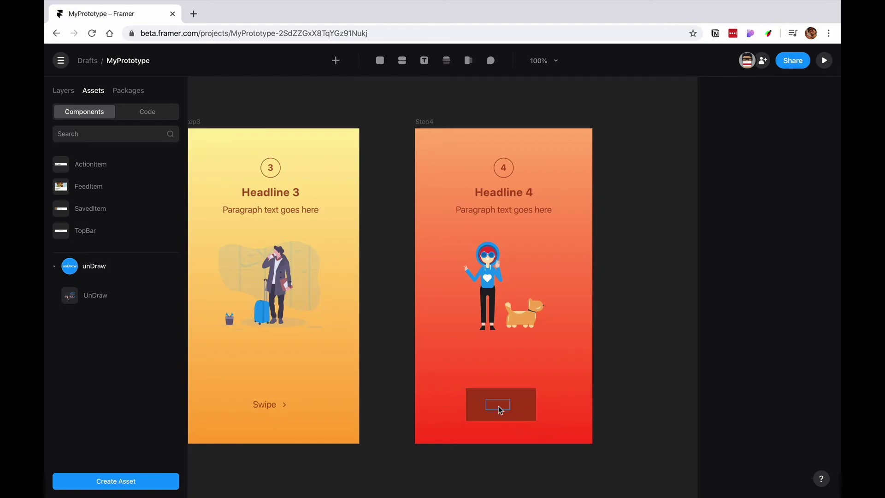
left_click(719, 359)
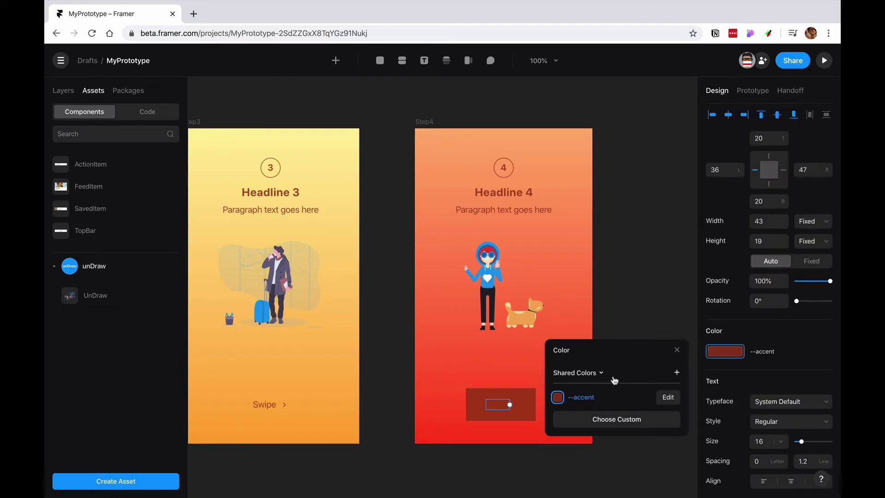
left_click(618, 419)
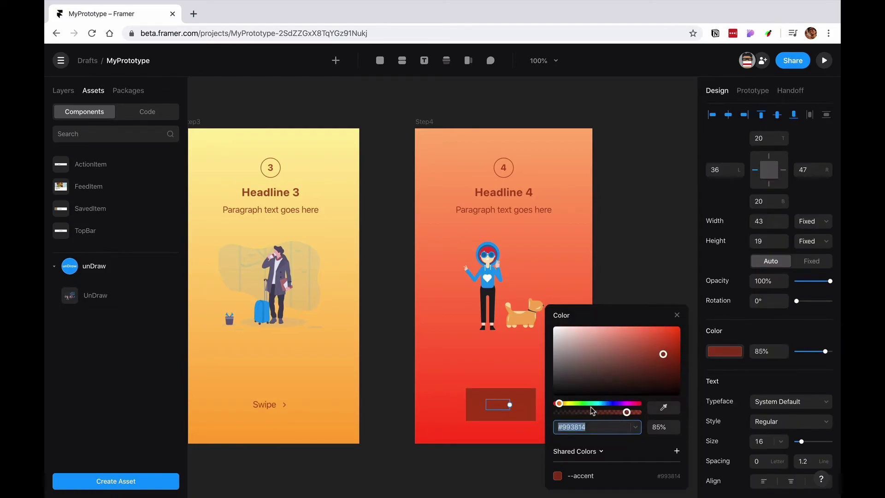
left_click(505, 427)
Change the label text from Swipe to 'Get Started'
left_click(499, 408)
double_click(499, 405)
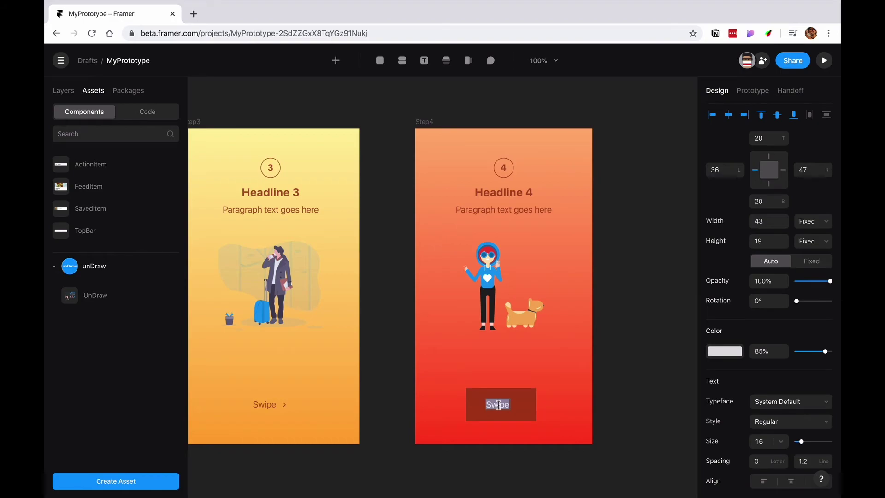
type("Get started")
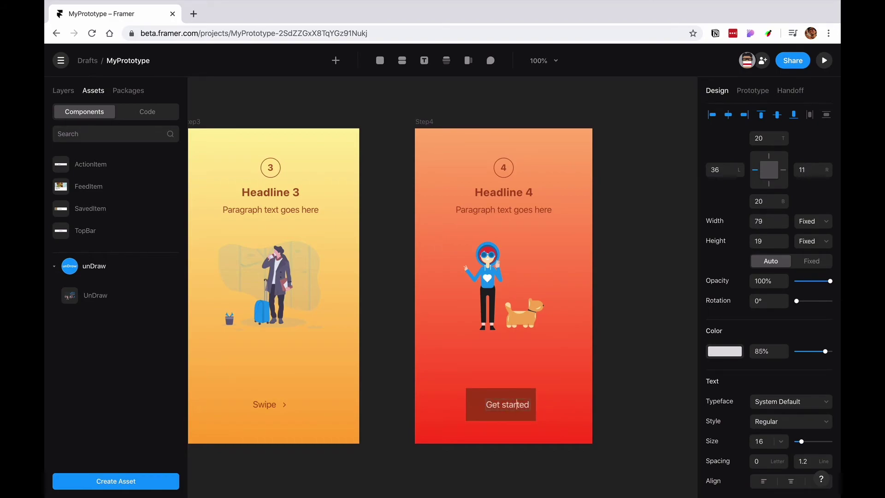
key("BackSpace")
type("S")
key("Escape")
Widen the Get Started button to 170×59 and centre it horizontally on Step4
key("Escape")
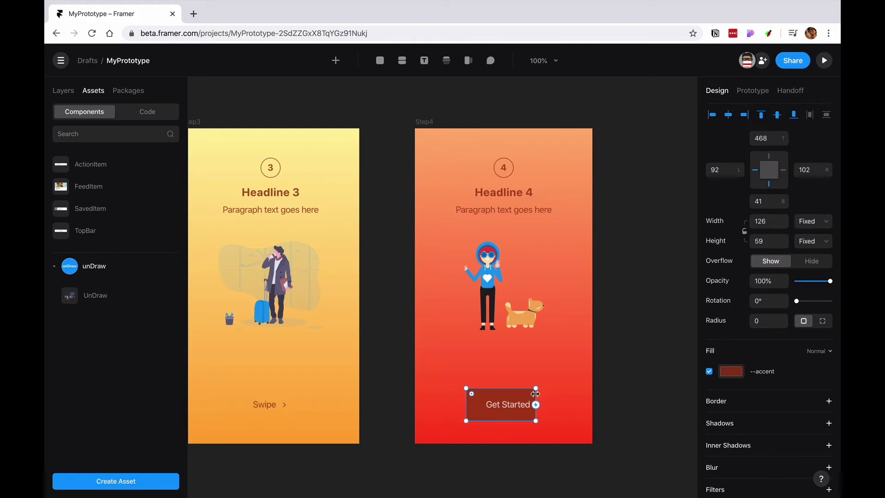
left_click_drag(536, 395, 466, 401)
key("Escape")
left_click(467, 399)
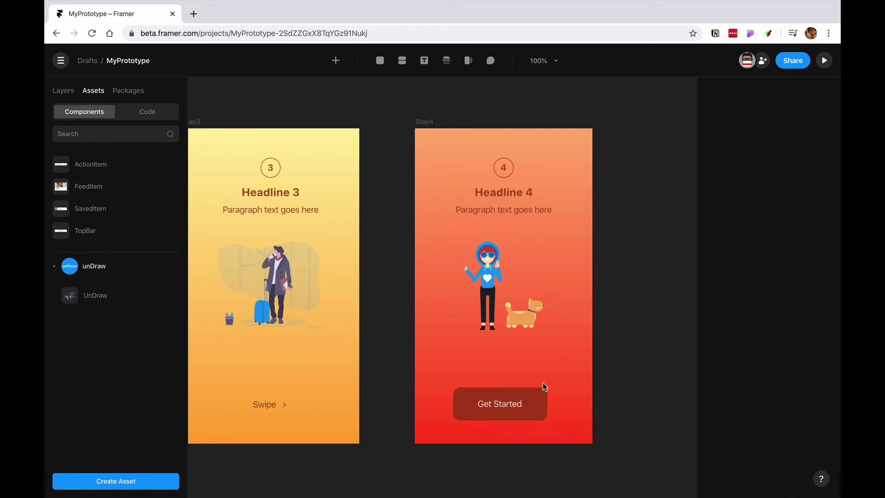
left_click_drag(542, 395, 545, 388)
left_click(576, 373)
Link the Get Started button to the Tabs screen with a Tap > Navigate interaction
scroll(569, 380, "down", 5)
scroll(567, 382, "down", 5)
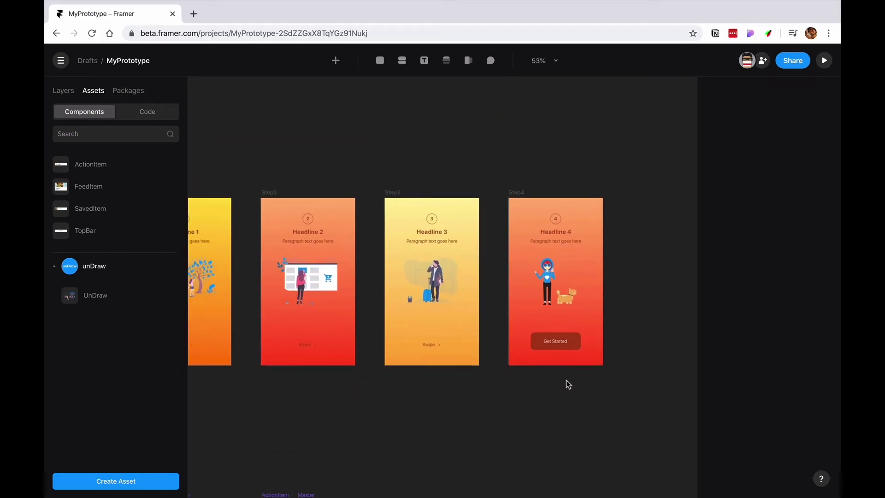
left_click(648, 264)
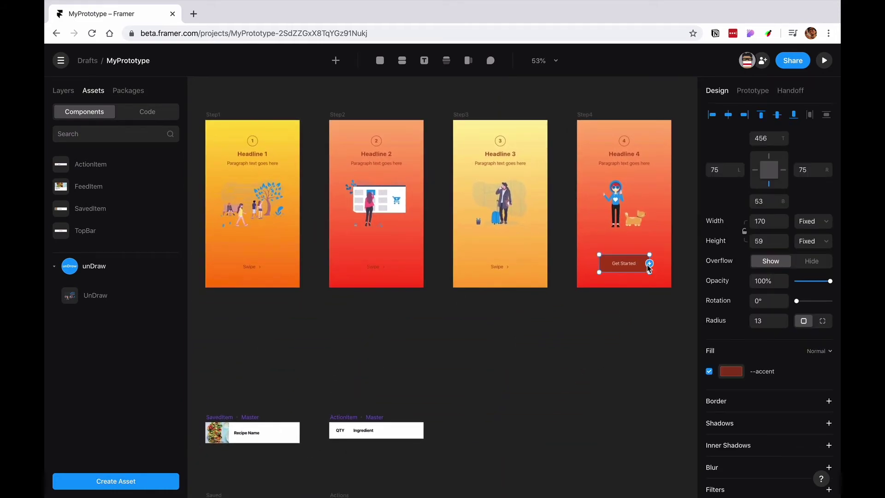
left_click_drag(650, 266, 366, 373)
Set the Get Started navigation's transition to Flip
scroll(619, 336, "down", 5)
scroll(554, 336, "left", 10)
scroll(399, 339, "left", 3)
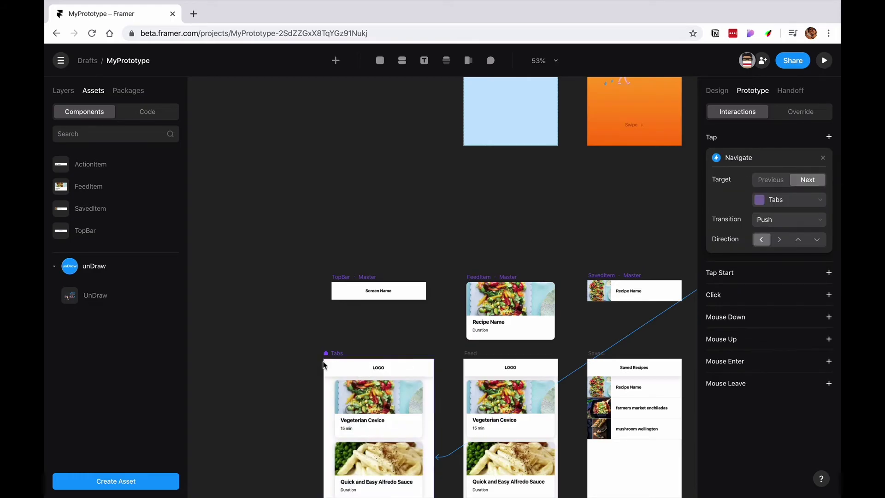
scroll(320, 363, "up", 5)
scroll(324, 366, "down", 4)
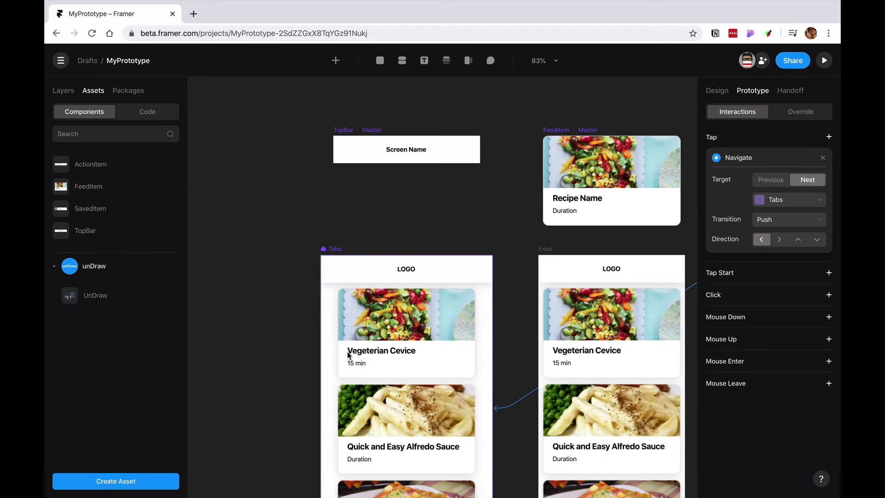
scroll(348, 354, "down", 5)
scroll(348, 354, "up", 6)
scroll(452, 355, "right", 2)
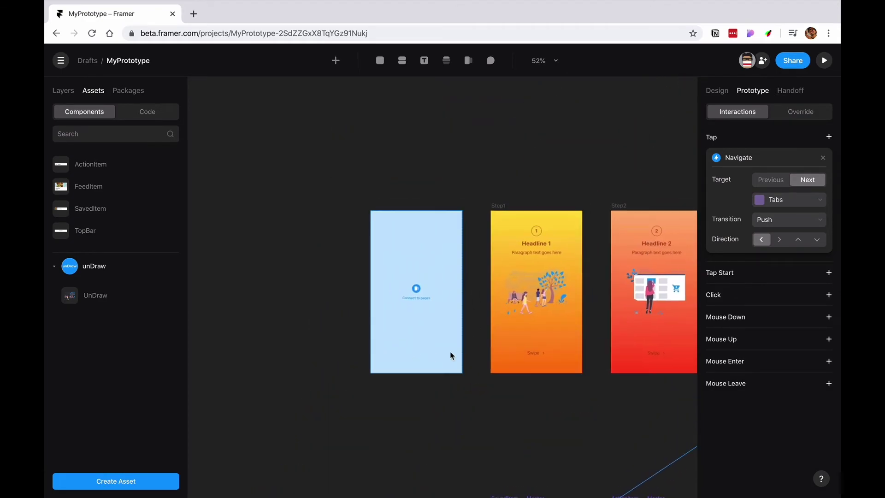
scroll(451, 355, "down", 3)
scroll(451, 355, "right", 5)
scroll(515, 352, "up", 3)
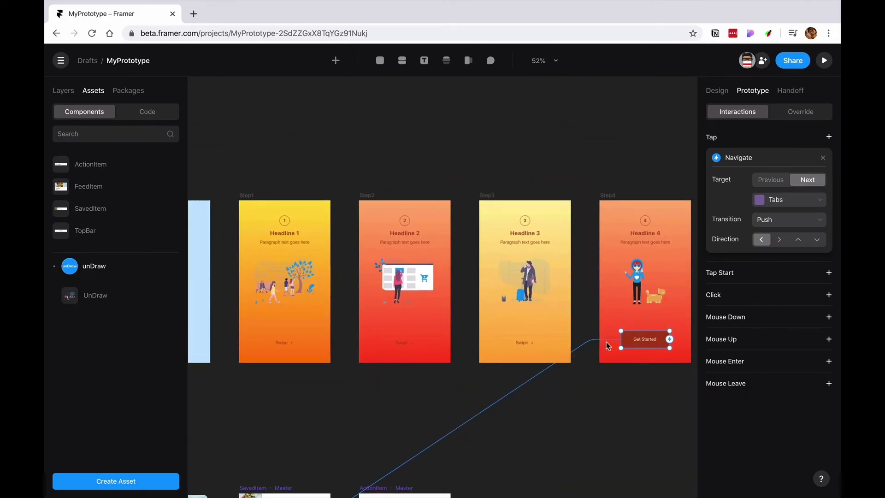
scroll(607, 342, "right", 2)
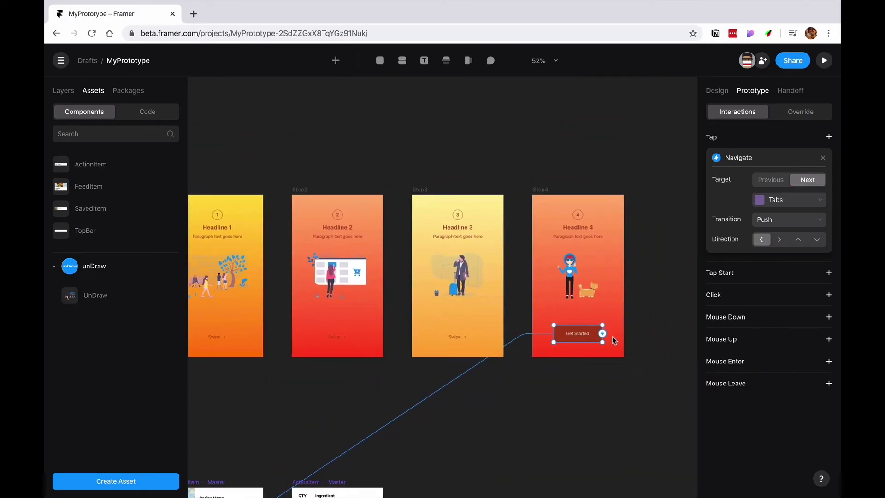
left_click(780, 227)
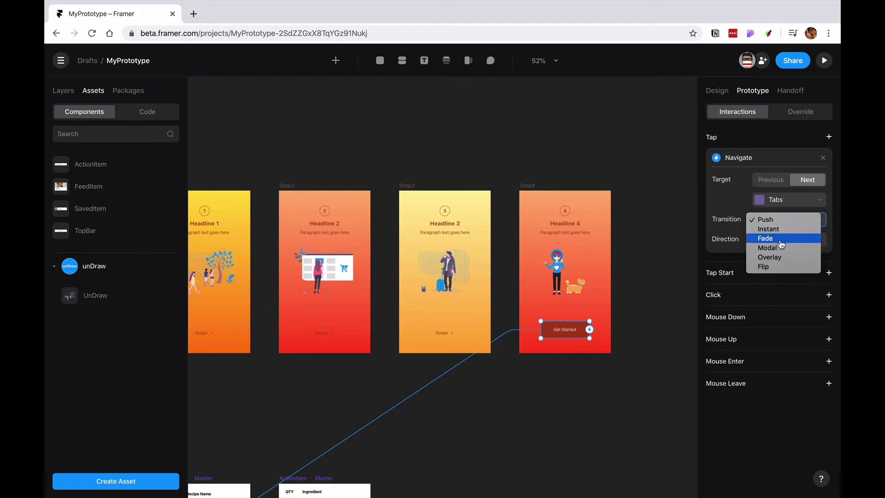
left_click(769, 268)
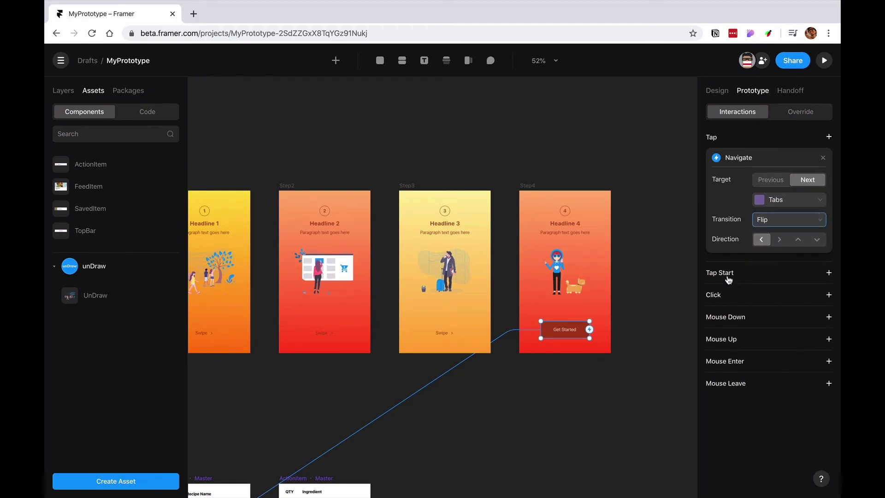
scroll(565, 385, "left", 8)
Connect Step1 and Step2 to the Page component as its first two pages
left_click(400, 367)
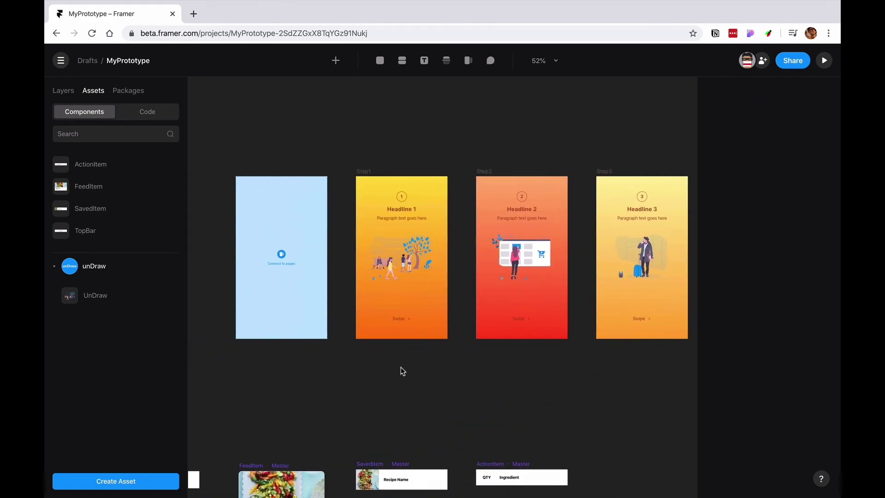
scroll(307, 275, "left", 4)
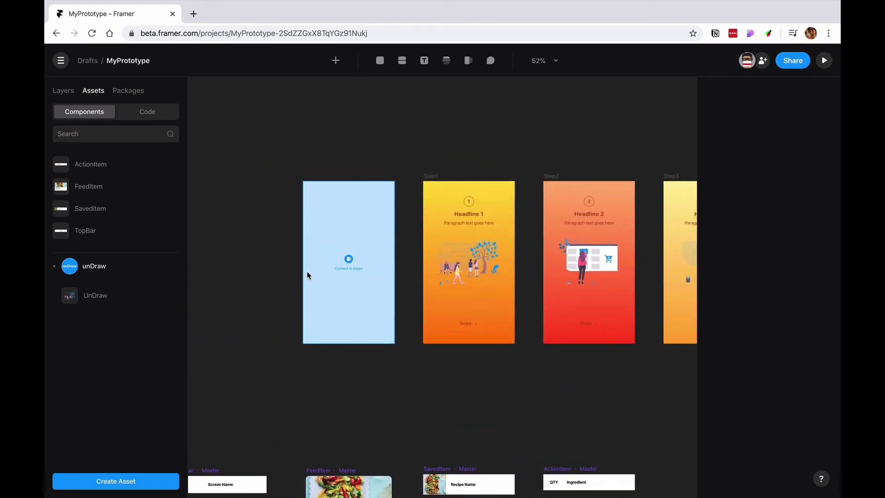
scroll(311, 269, "right", 7)
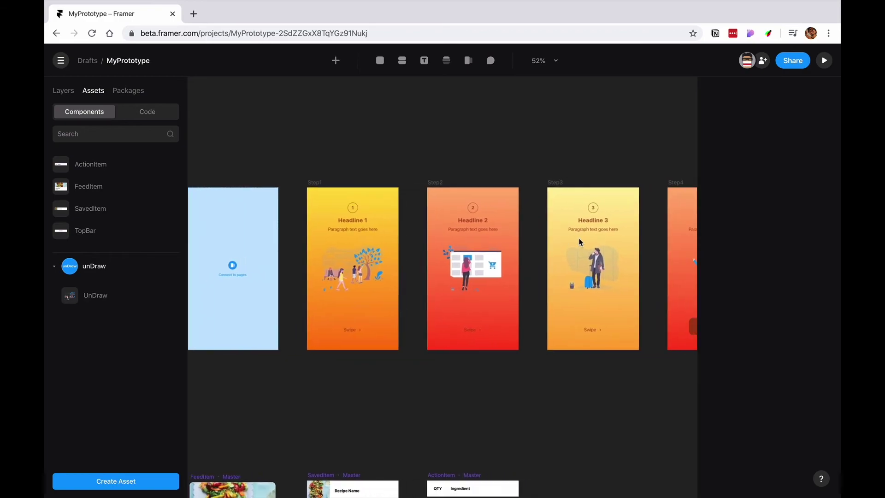
scroll(690, 236, "right", 2)
scroll(604, 251, "left", 4)
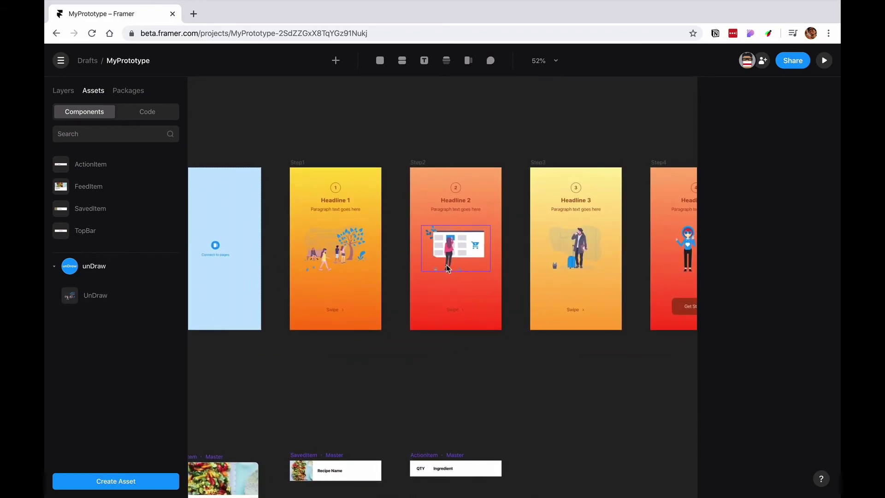
scroll(387, 256, "left", 4)
scroll(333, 247, "up", 5)
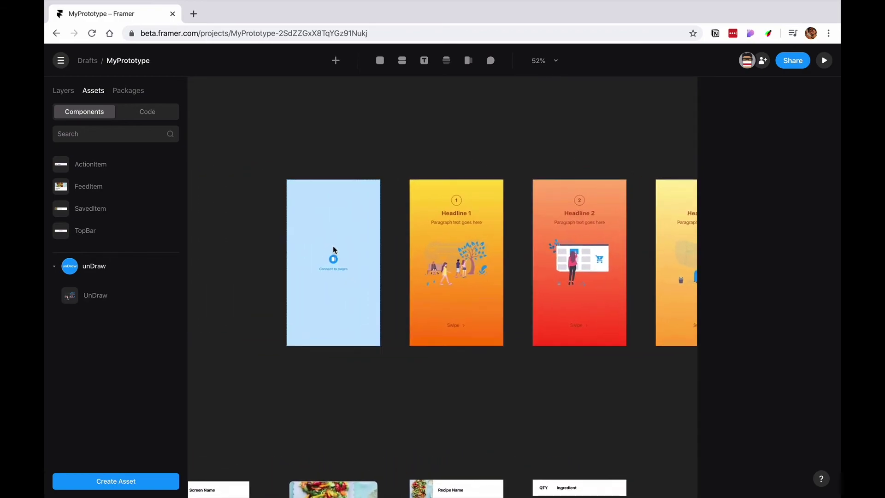
left_click(336, 253)
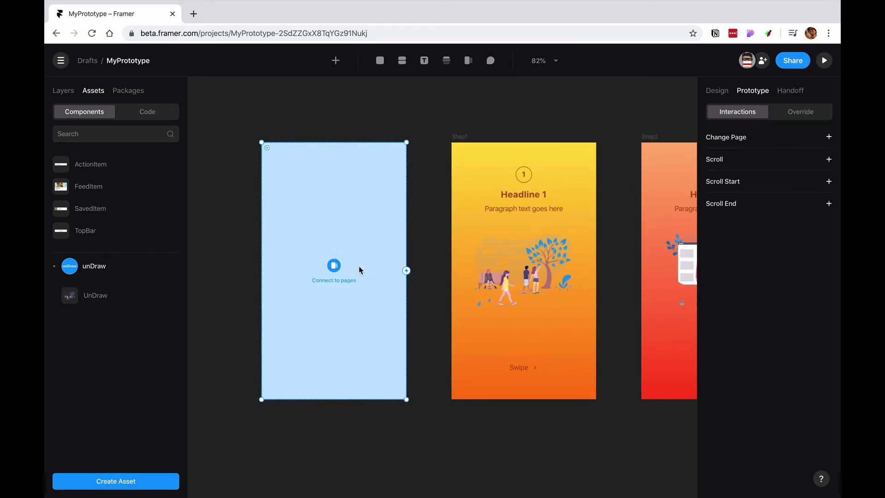
left_click(60, 90)
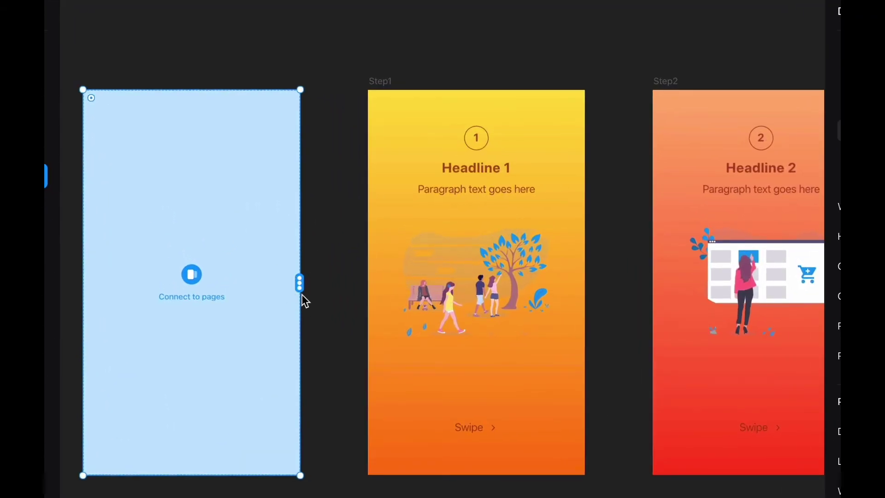
left_click_drag(300, 285, 375, 254)
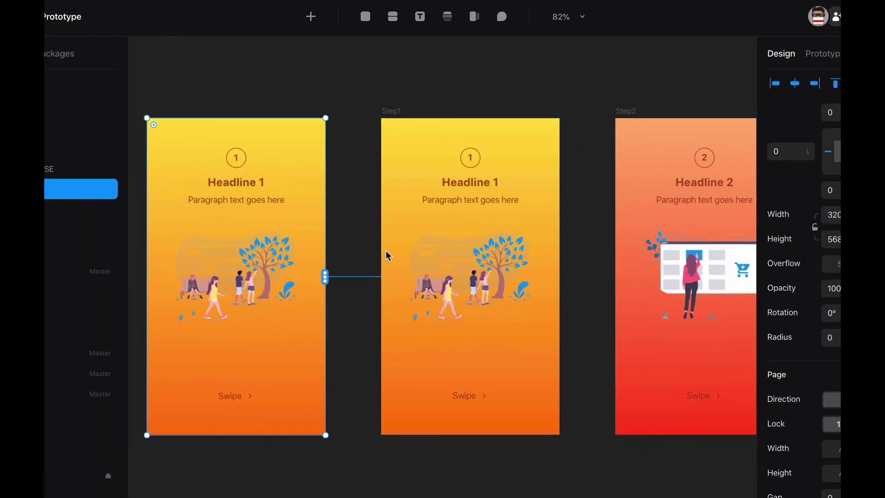
scroll(869, 405, "down", 3)
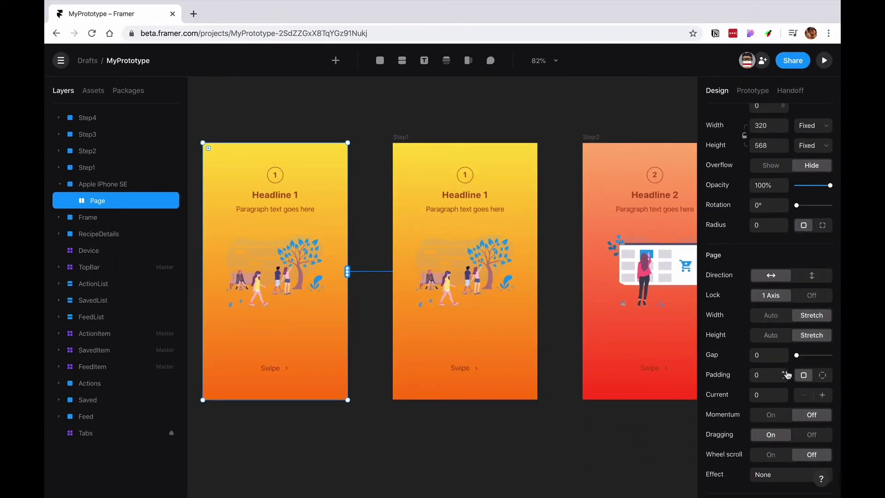
scroll(787, 376, "down", 2)
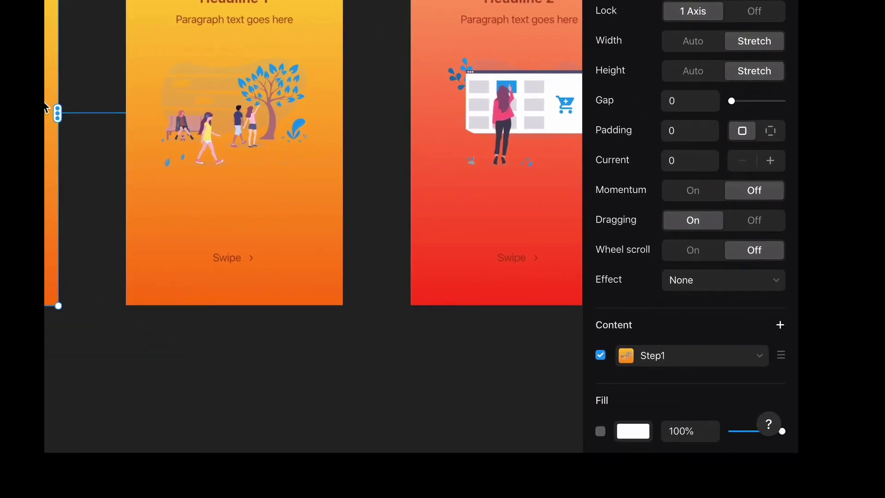
left_click_drag(55, 112, 474, 114)
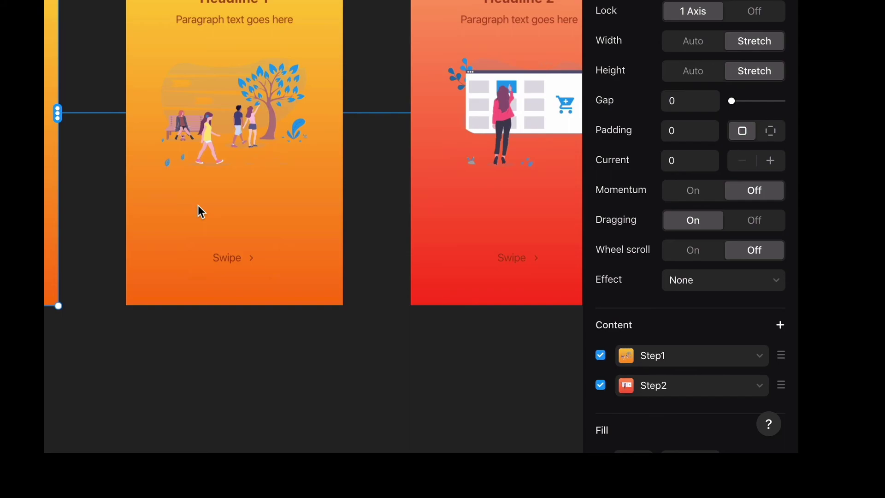
Connect Step3 and Step4 to the Page component as its remaining pages
scroll(198, 212, "right", 5)
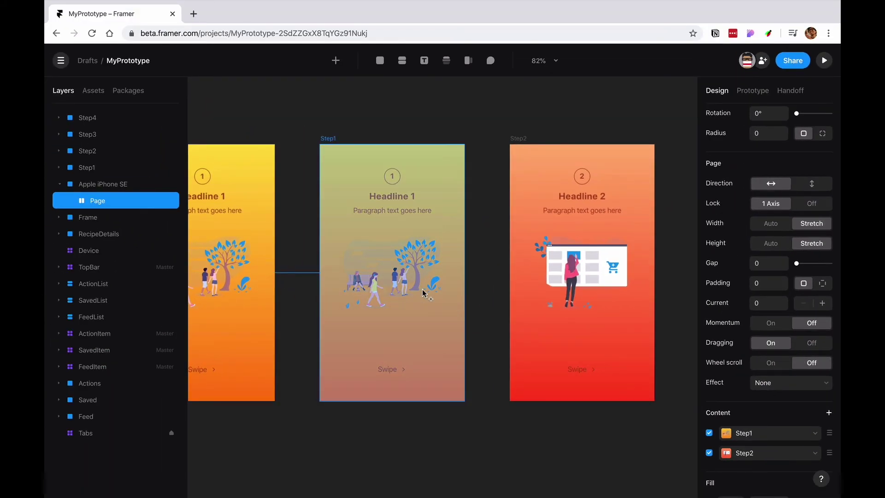
scroll(172, 144, "right", 3)
left_click_drag(422, 293, 498, 269)
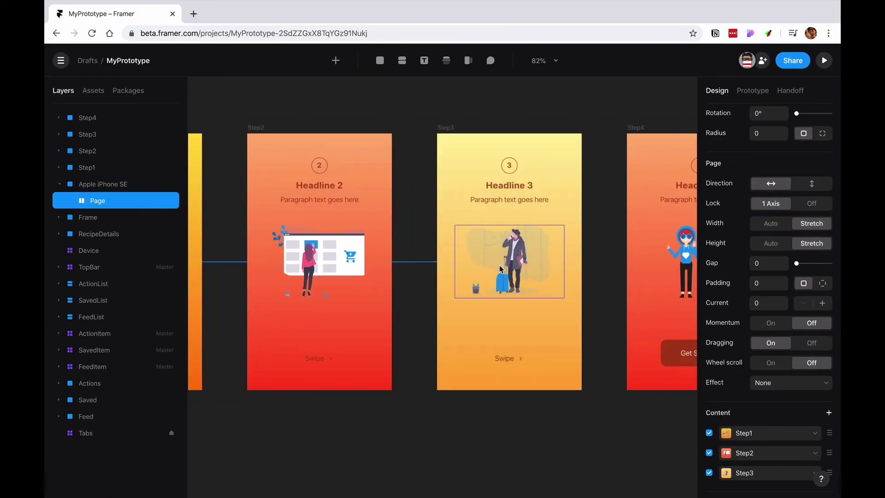
scroll(498, 269, "left", 5)
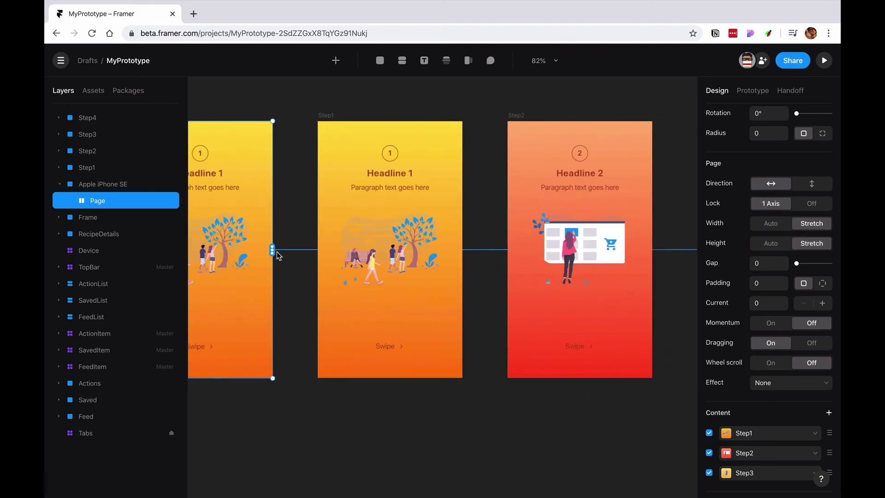
scroll(374, 287, "right", 6)
left_click_drag(274, 253, 540, 303)
scroll(441, 303, "left", 10)
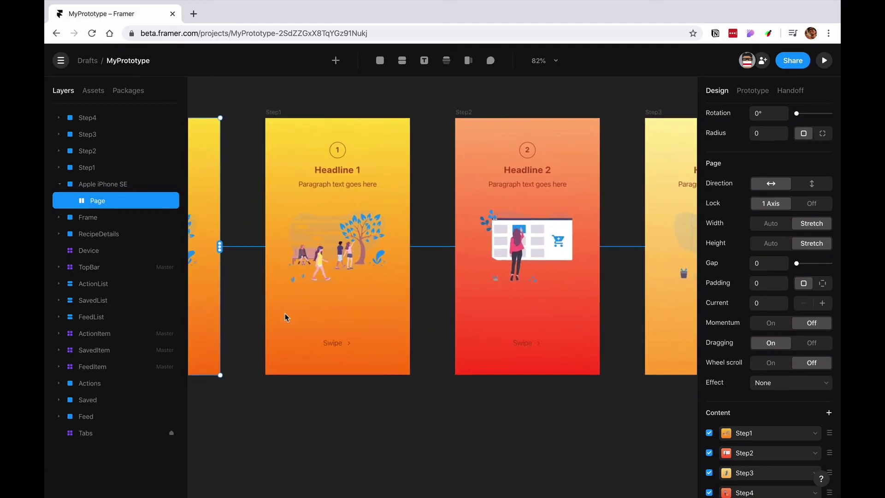
left_click(252, 126)
Rename the Apple iPhone SE frame to PageContainer and open the preview with Cmd+P
left_click(264, 131)
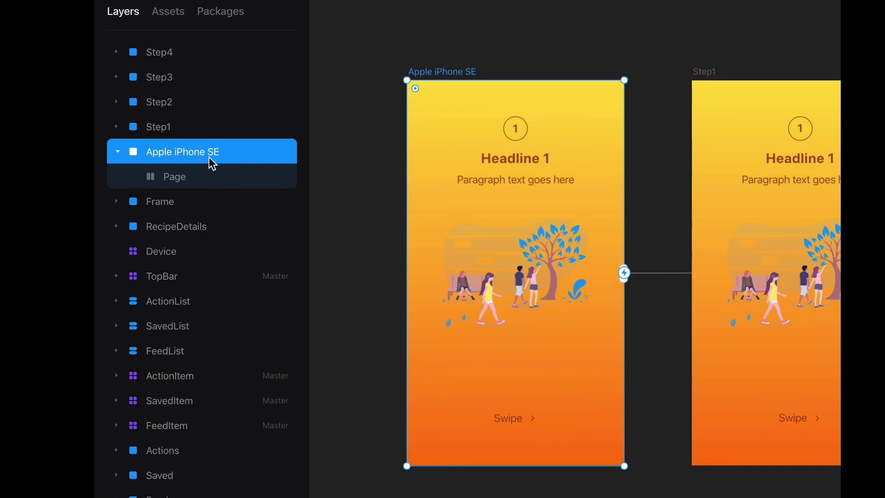
double_click(125, 184)
type("Pag")
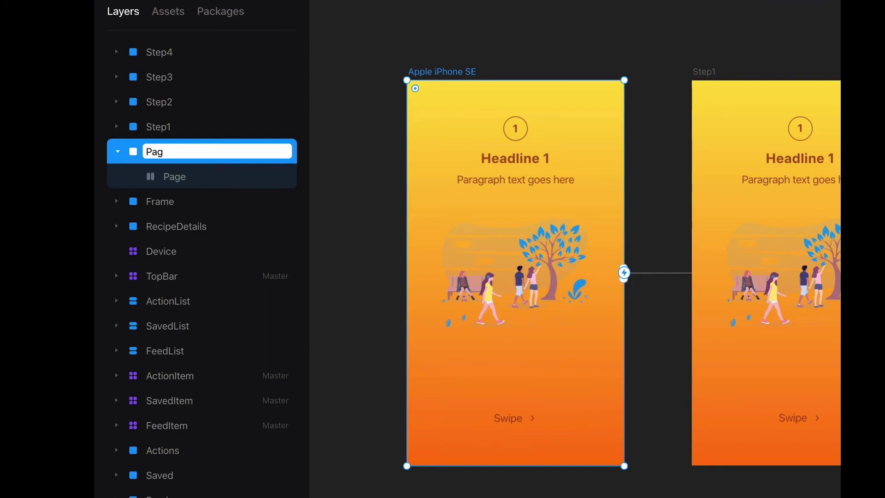
type("eContainer")
key("Return")
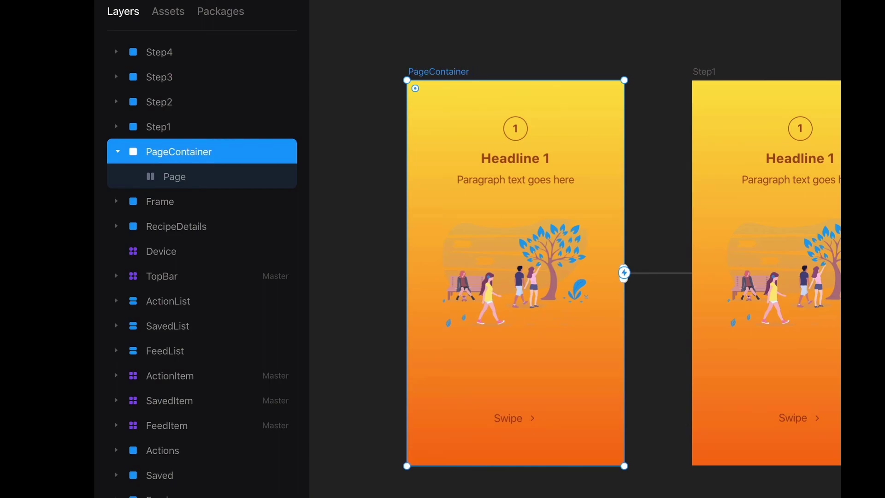
key("super+p")
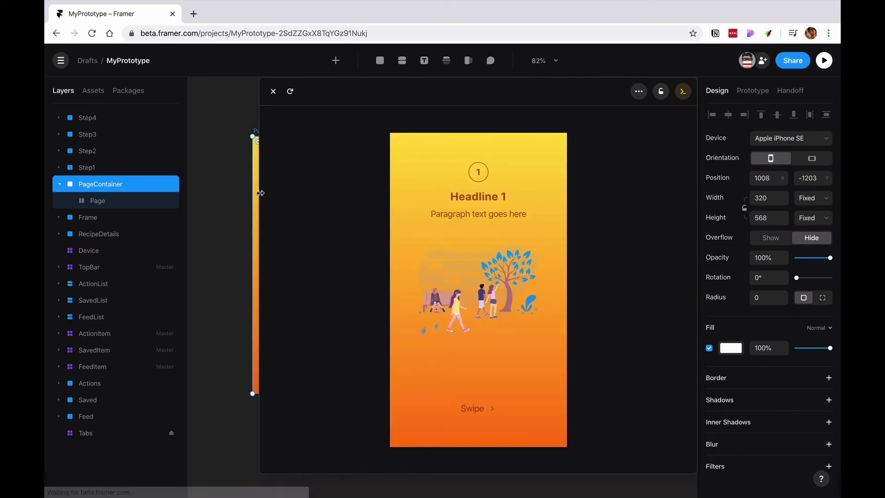
Swipe through onboarding pages 1–4 in the preview and tap Get Started
left_click_drag(261, 193, 403, 200)
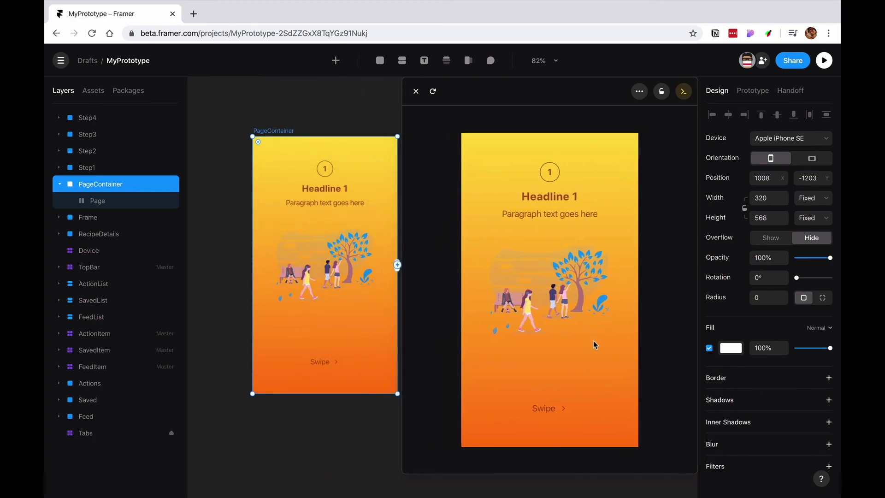
left_click_drag(610, 329, 510, 347)
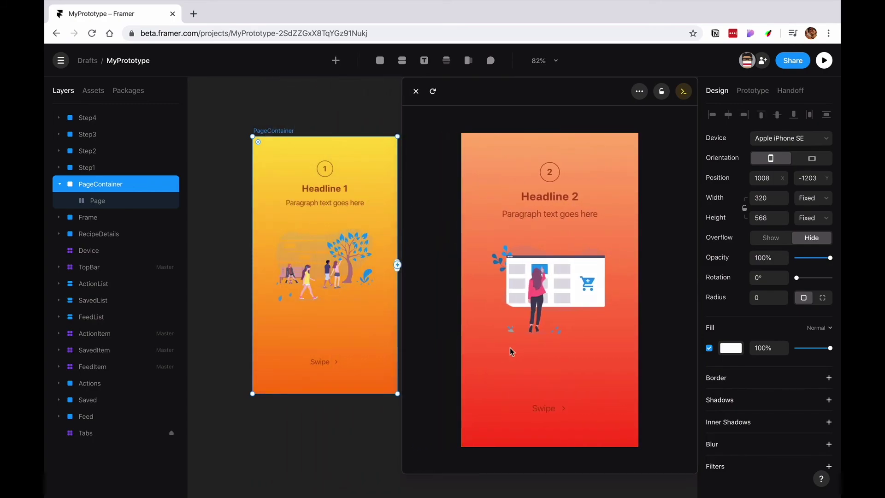
left_click_drag(566, 326, 489, 331)
left_click_drag(588, 342, 497, 339)
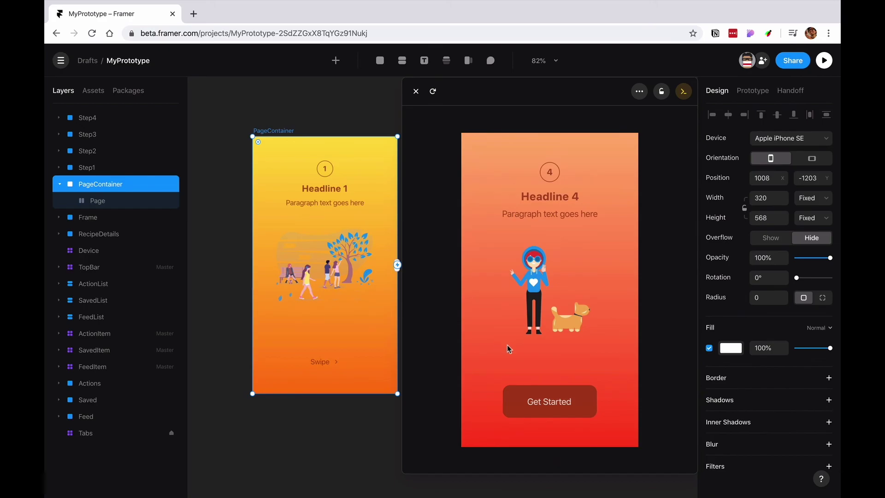
left_click(545, 403)
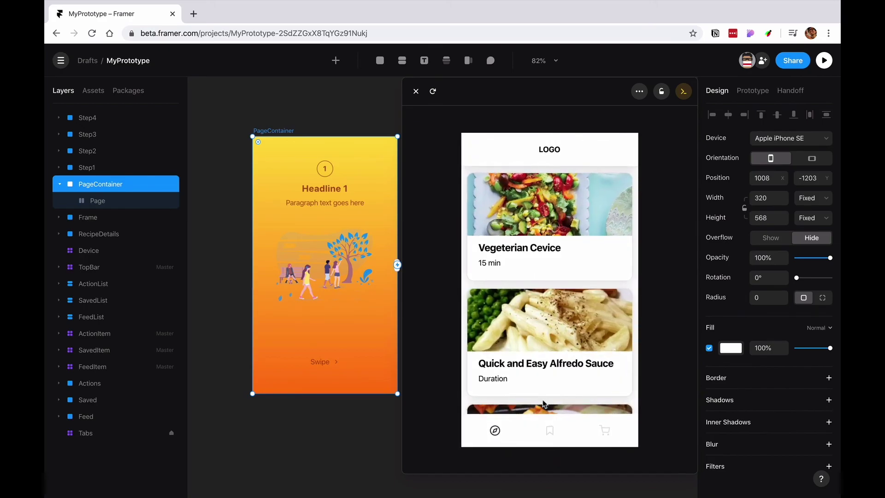
Scroll the Tabs recipe feed, then move and resize the preview window to uncover the canvas
left_click_drag(551, 377, 561, 267)
scroll(561, 267, "up", 5)
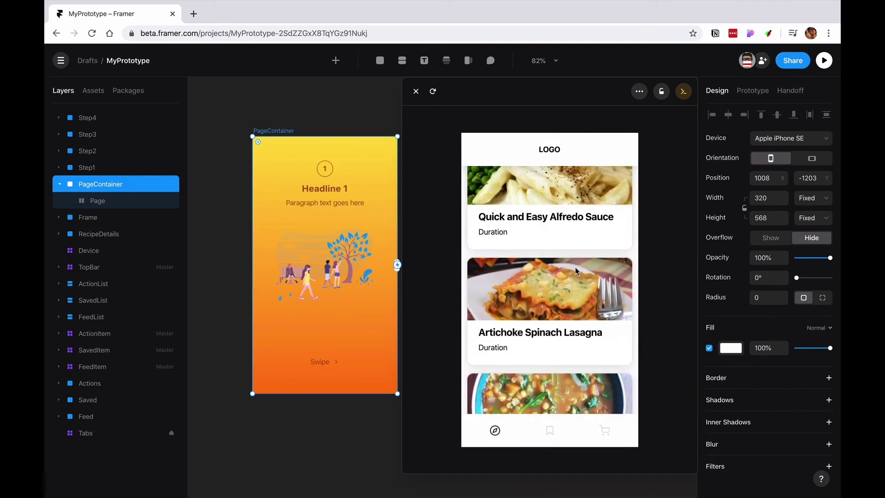
left_click_drag(584, 267, 567, 332)
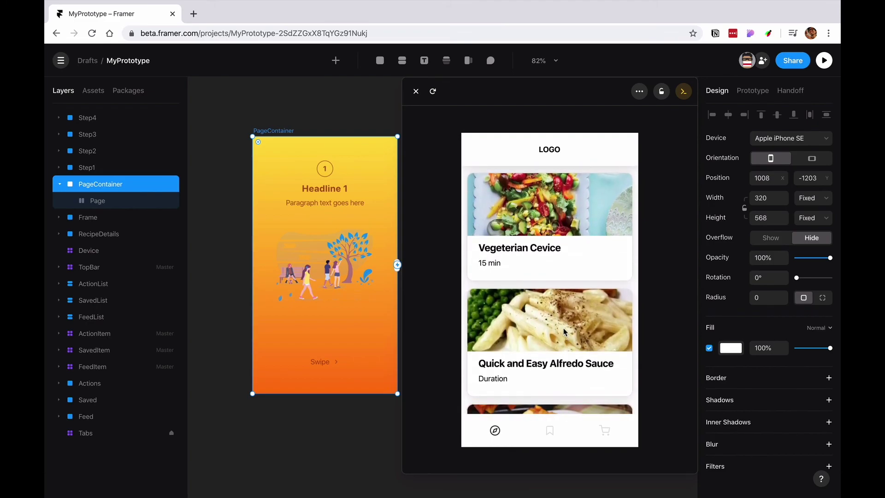
left_click_drag(564, 378, 549, 290)
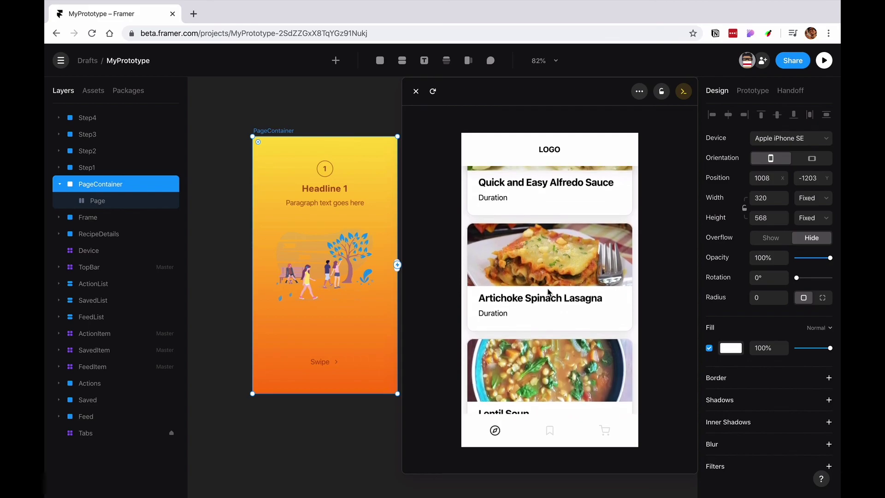
left_click_drag(477, 112, 210, 107)
left_click_drag(404, 97, 387, 240)
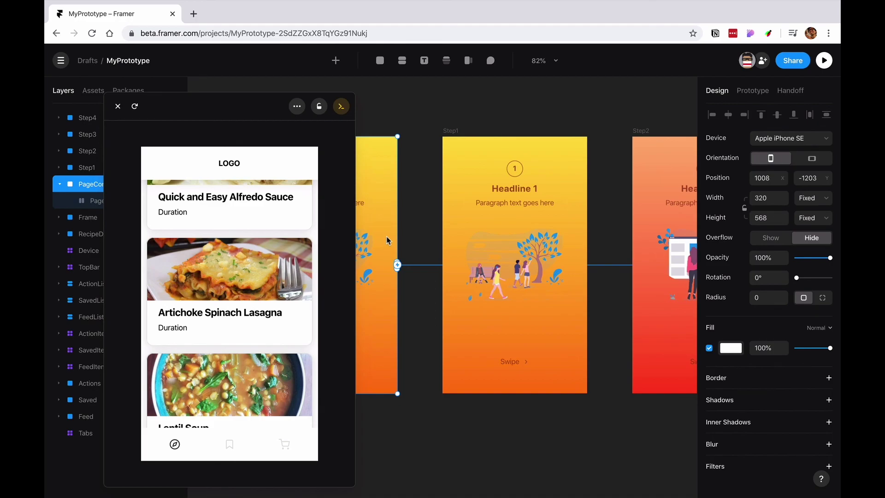